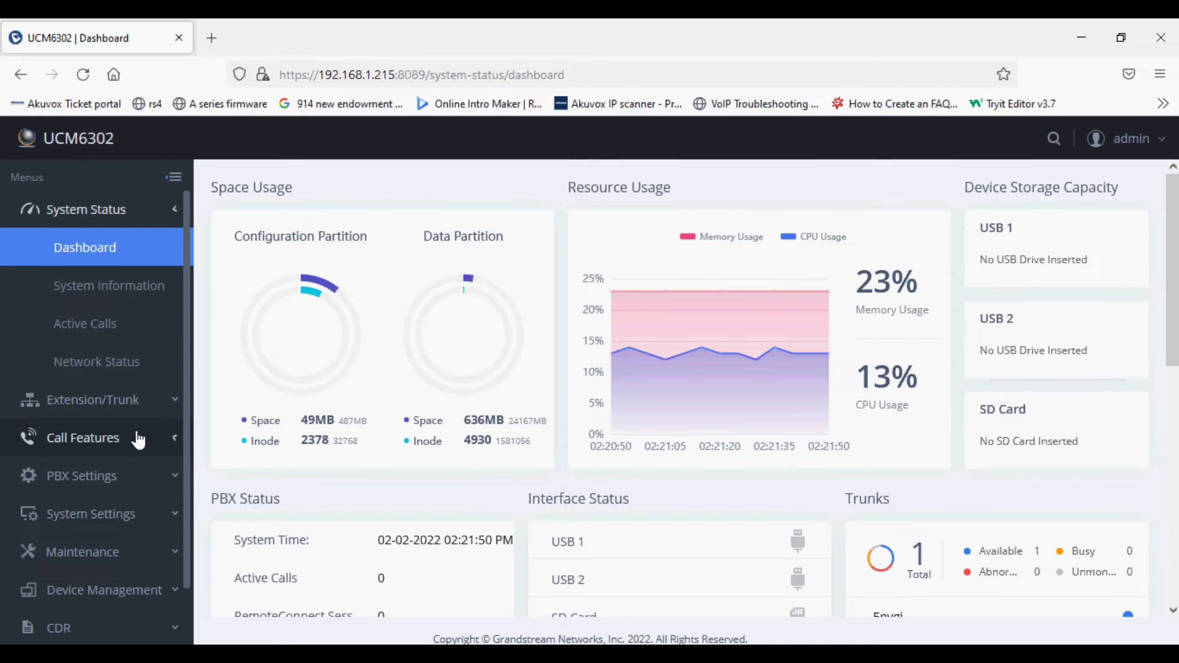
# - Start a new Restrict Calls rule under Call Features named 'Test'
pyautogui.click(138, 438)
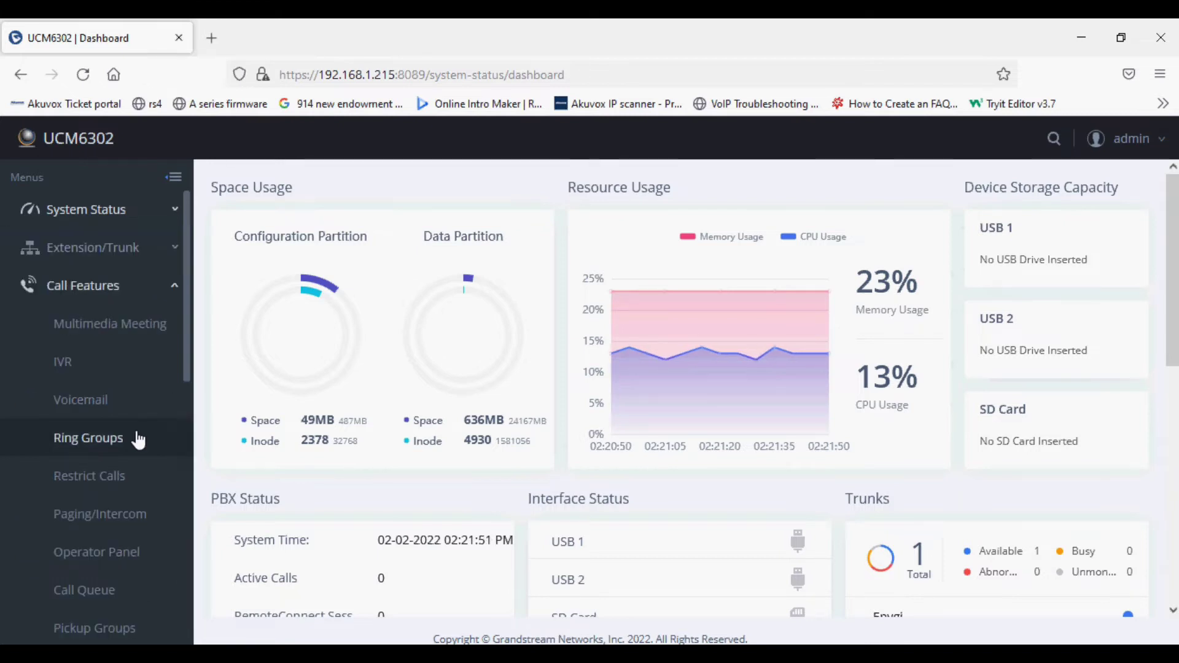
pyautogui.click(107, 479)
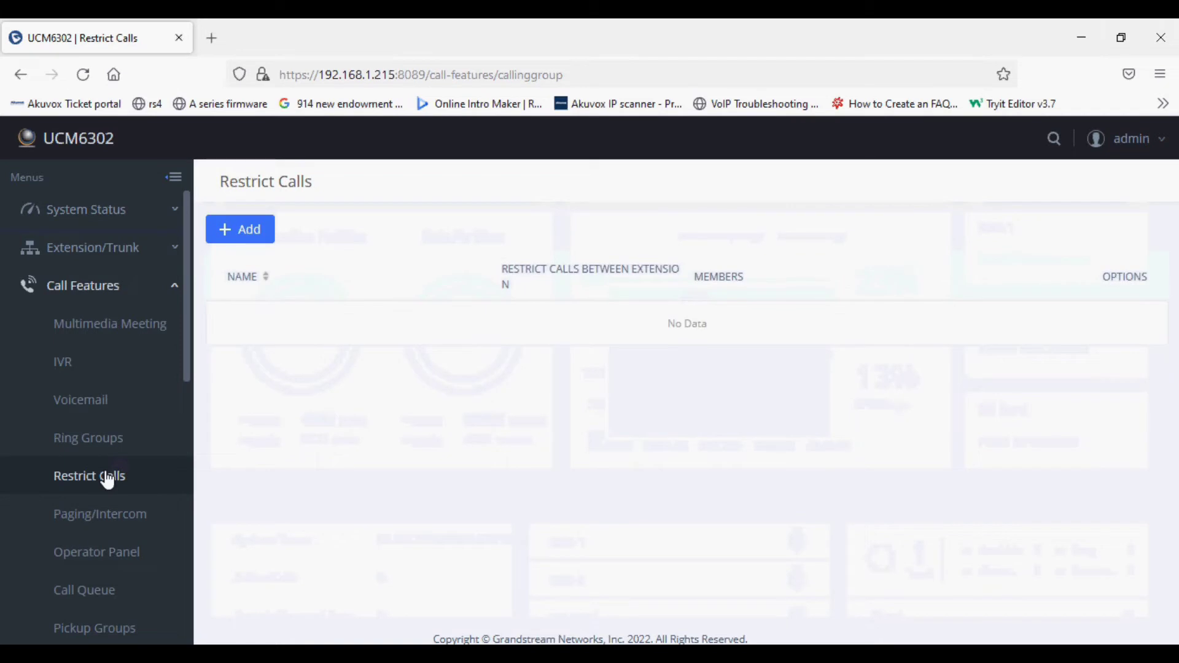
pyautogui.click(261, 232)
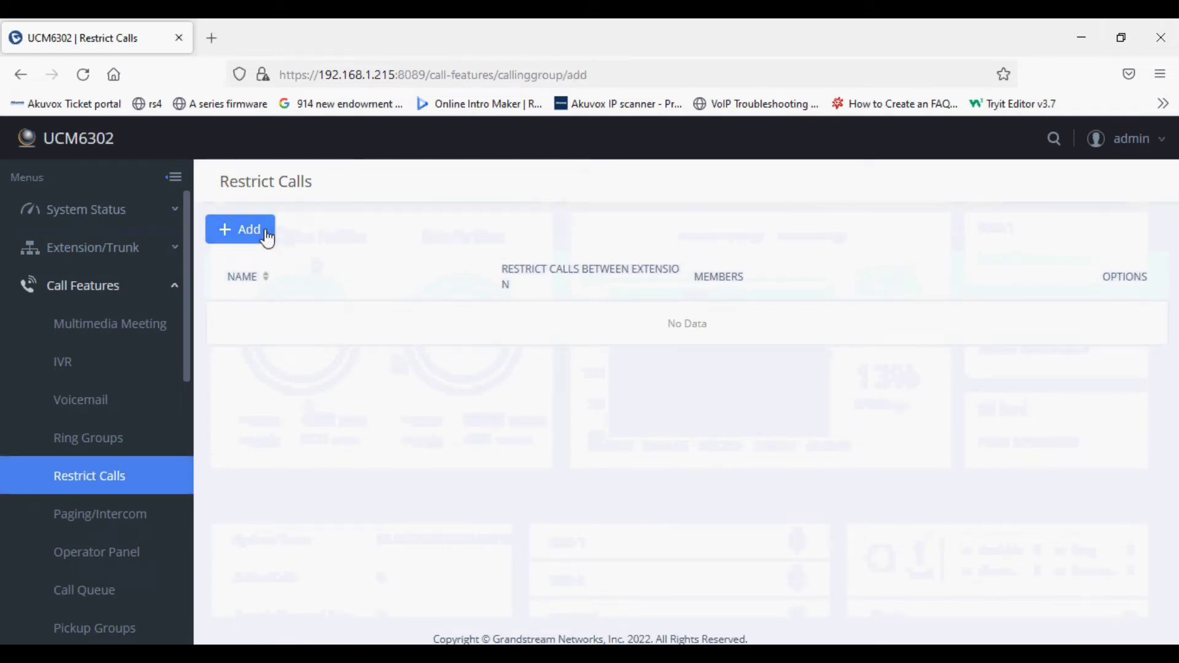
pyautogui.click(428, 261)
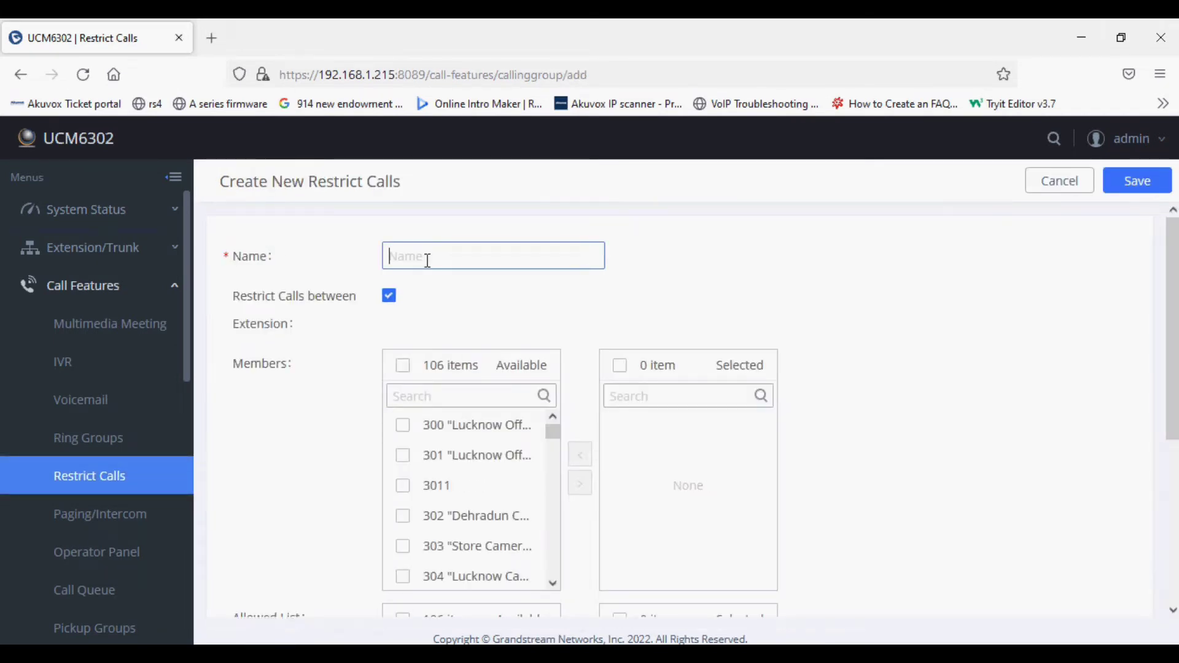
pyautogui.write('Test')
pyautogui.click(416, 322)
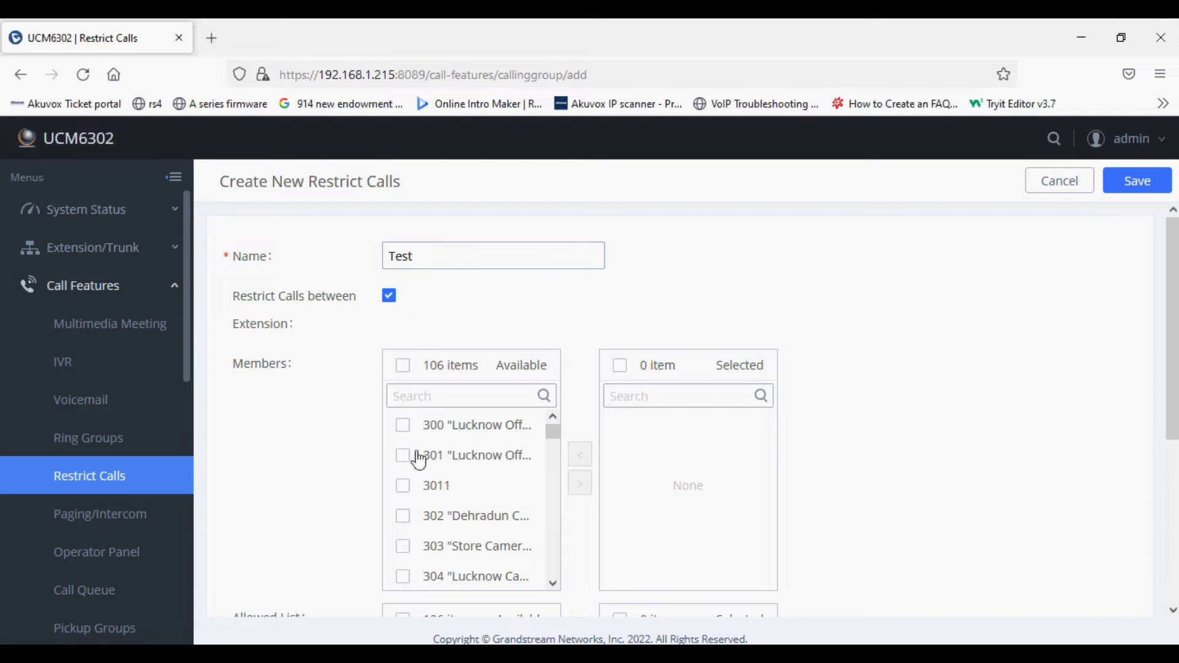
# - Search for extension 319 and add it as the rule's member
pyautogui.click(457, 397)
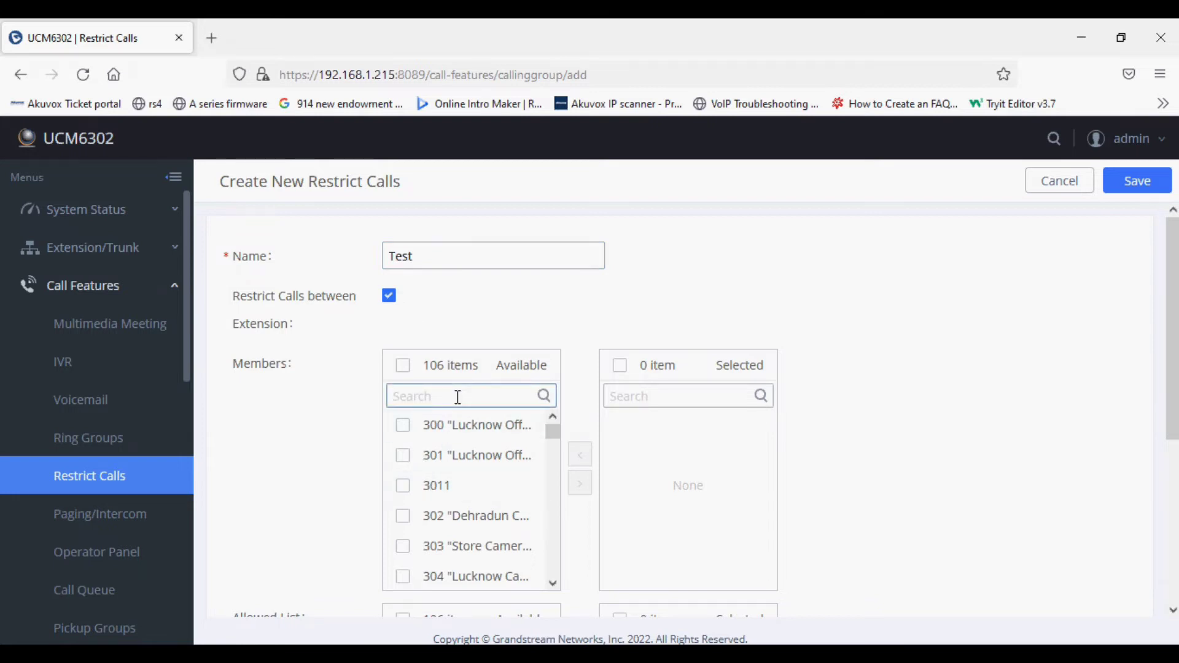
pyautogui.write('319')
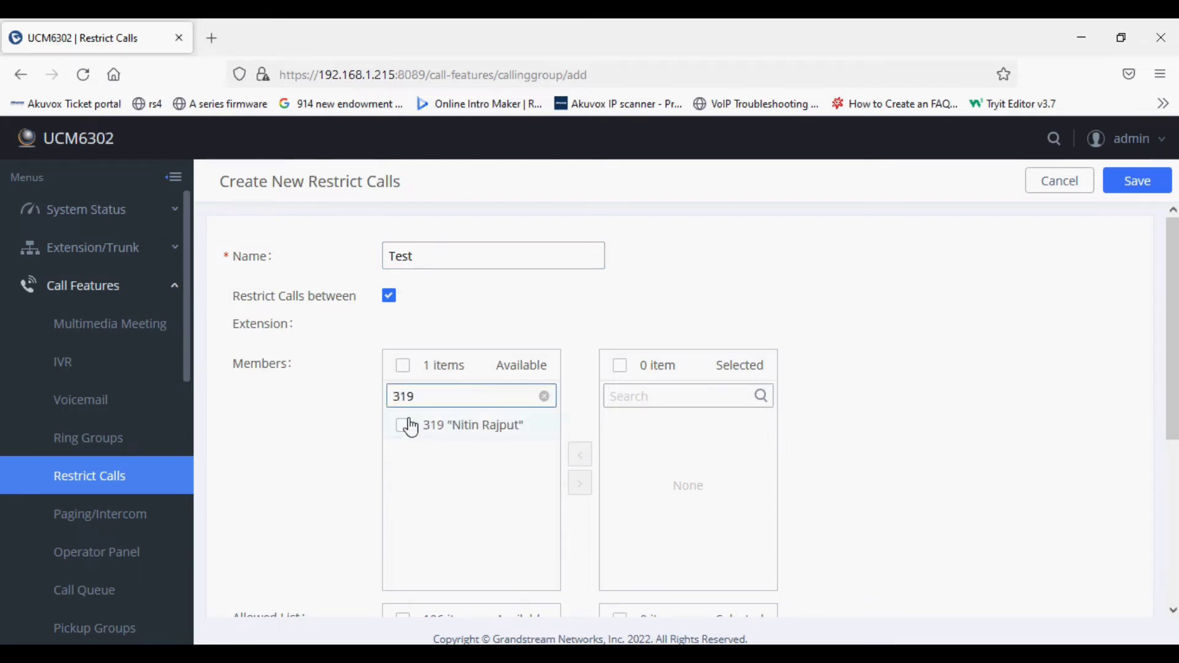
pyautogui.click(403, 425)
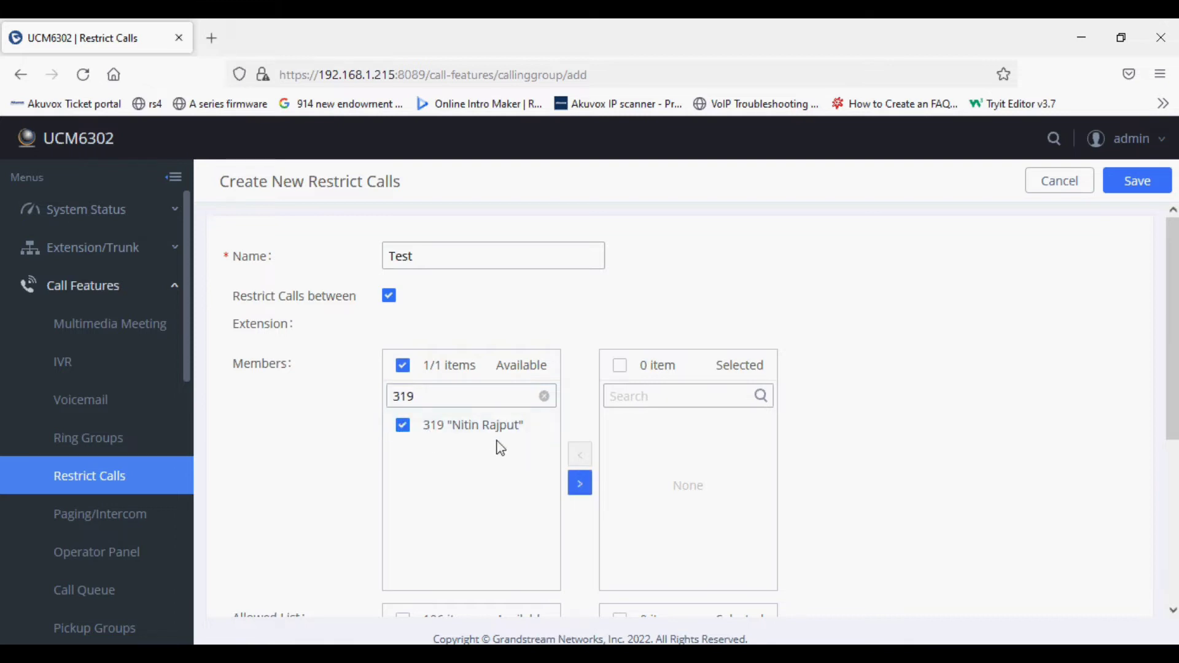
pyautogui.click(582, 486)
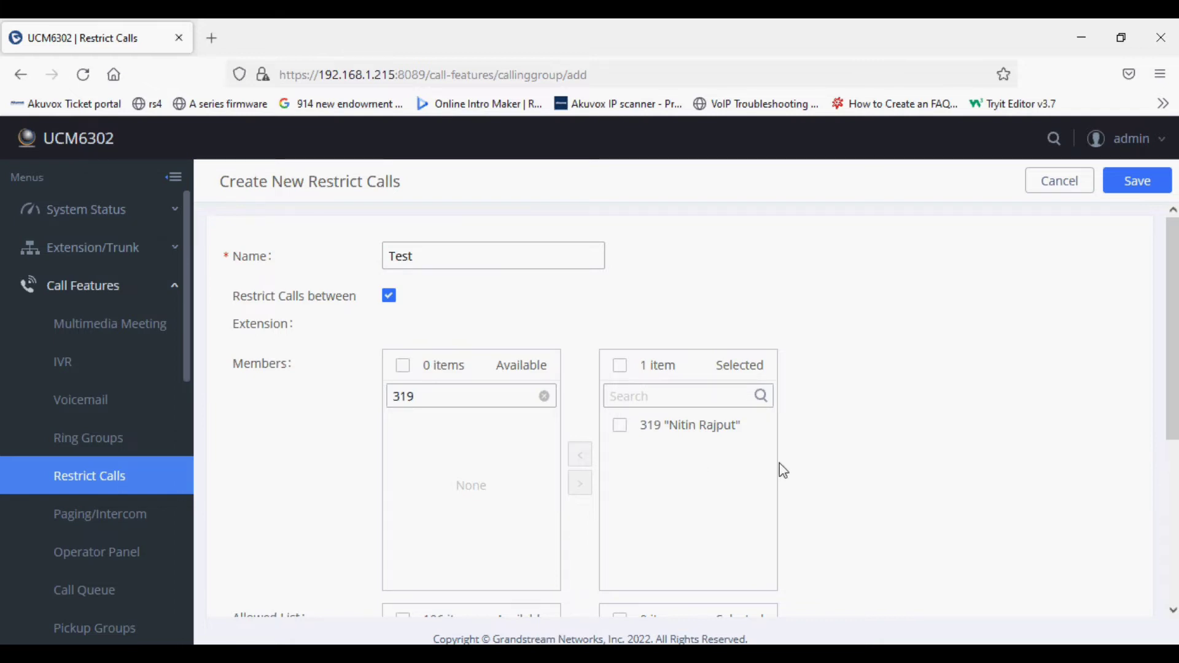
# - Review the rule form's Allowed List and leave it empty
pyautogui.scroll(-3, 817, 462)
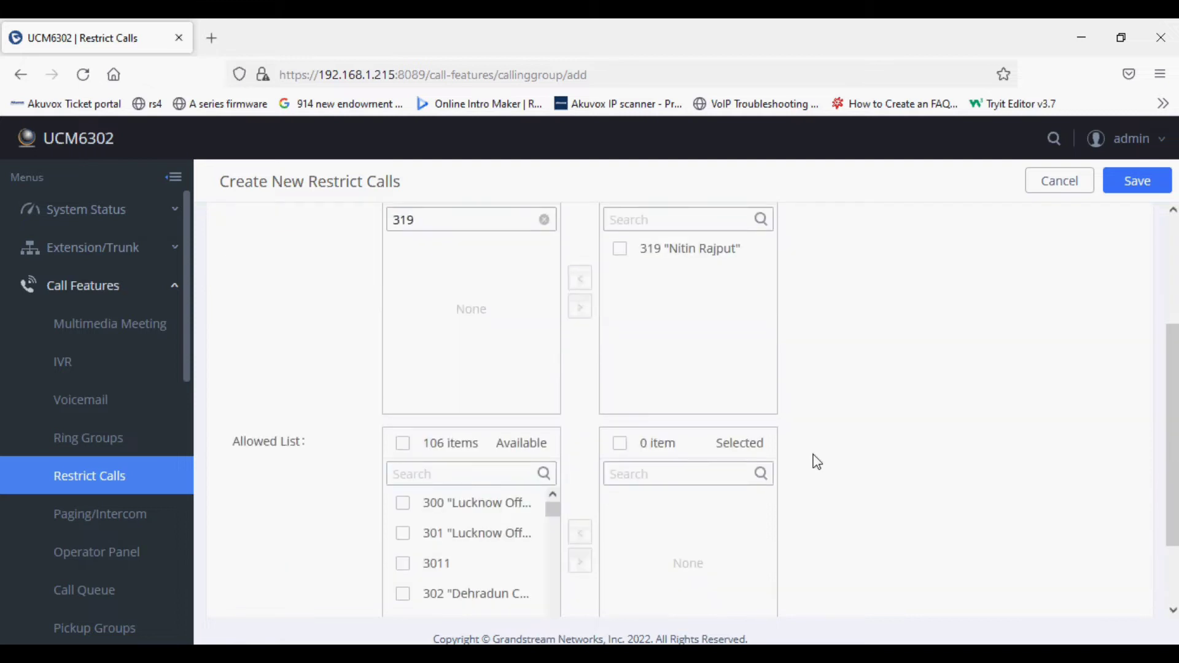
pyautogui.scroll(-2, 817, 462)
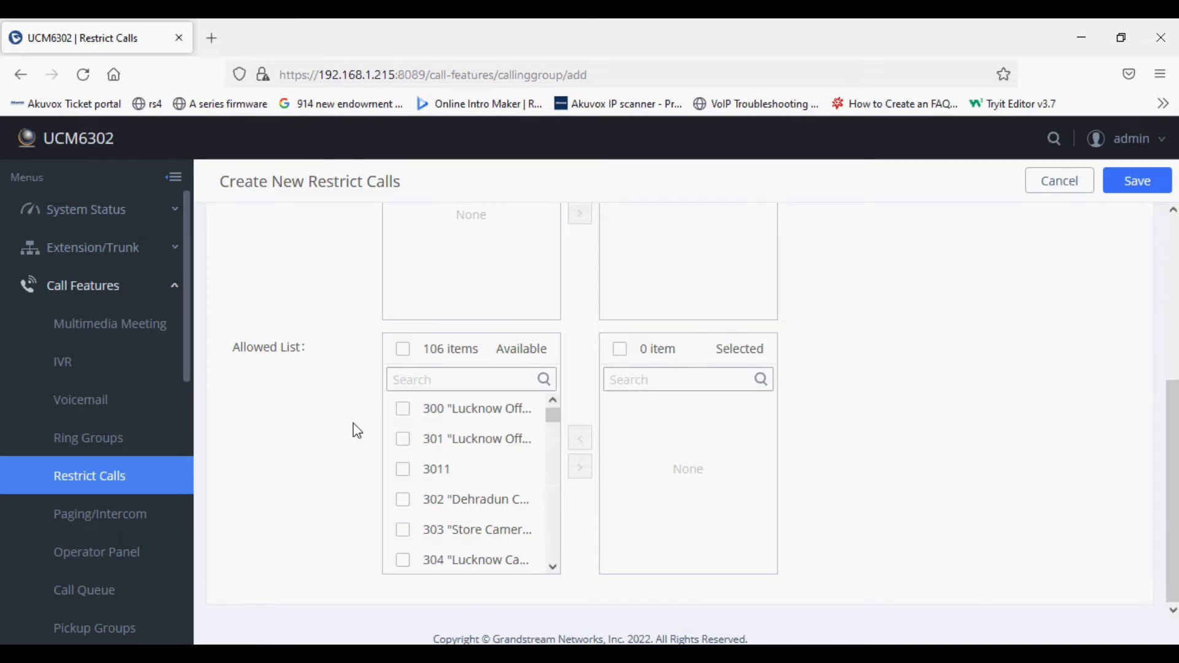
pyautogui.scroll(6, 354, 424)
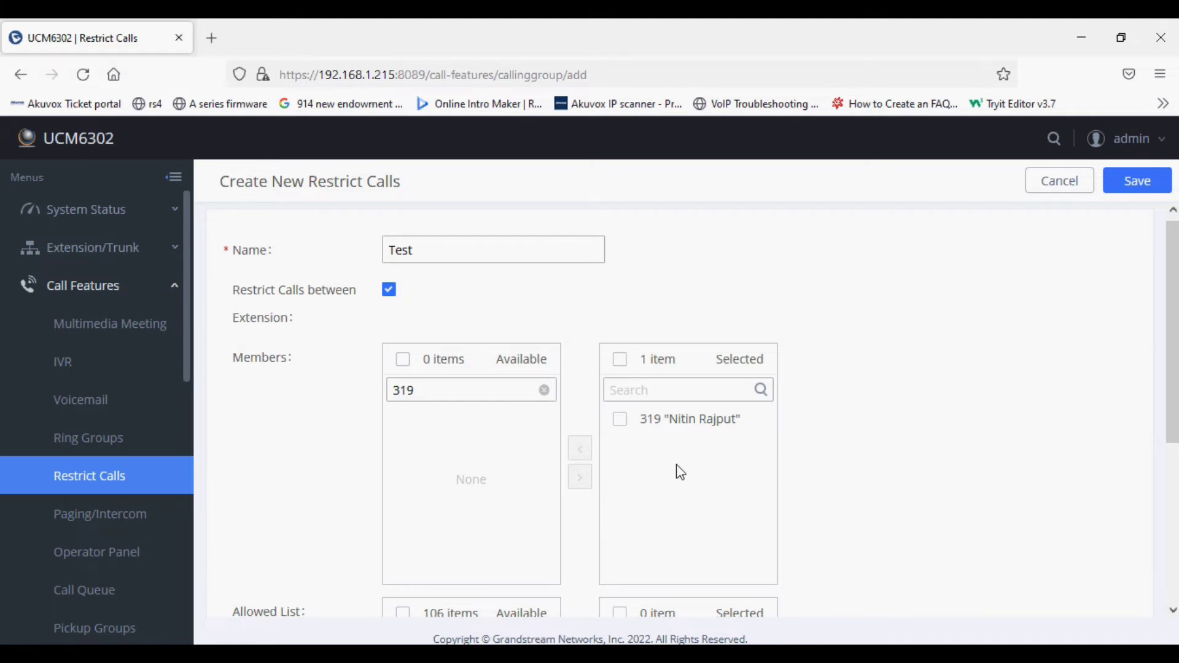
pyautogui.scroll(-5, 680, 472)
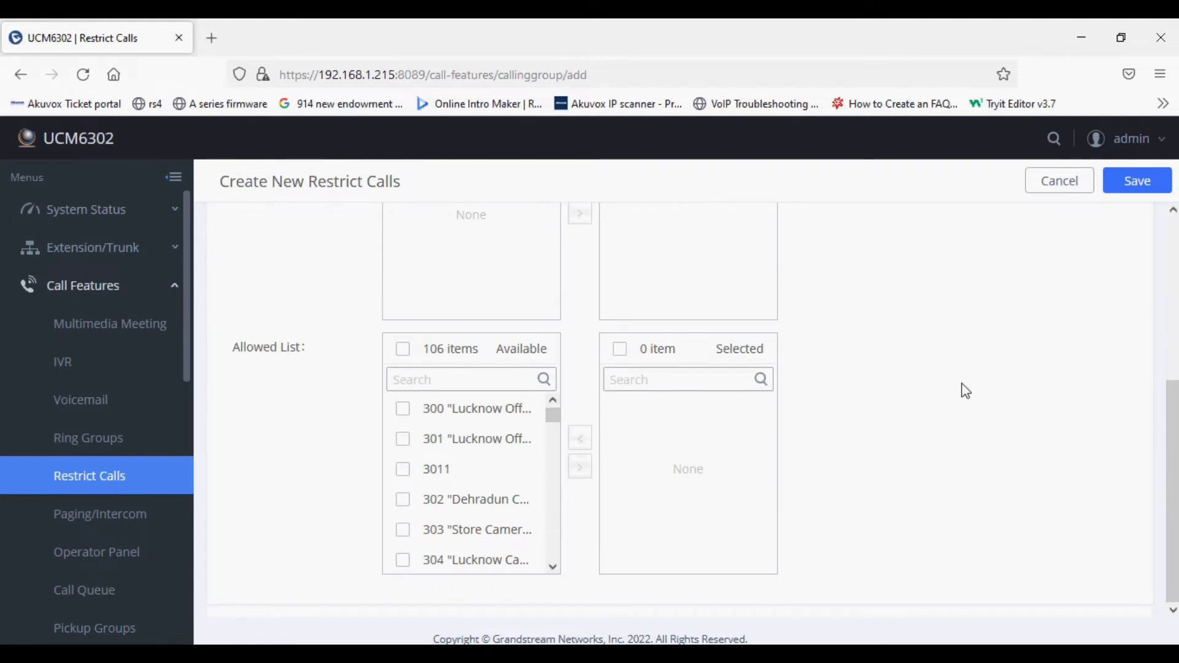
pyautogui.scroll(5, 966, 391)
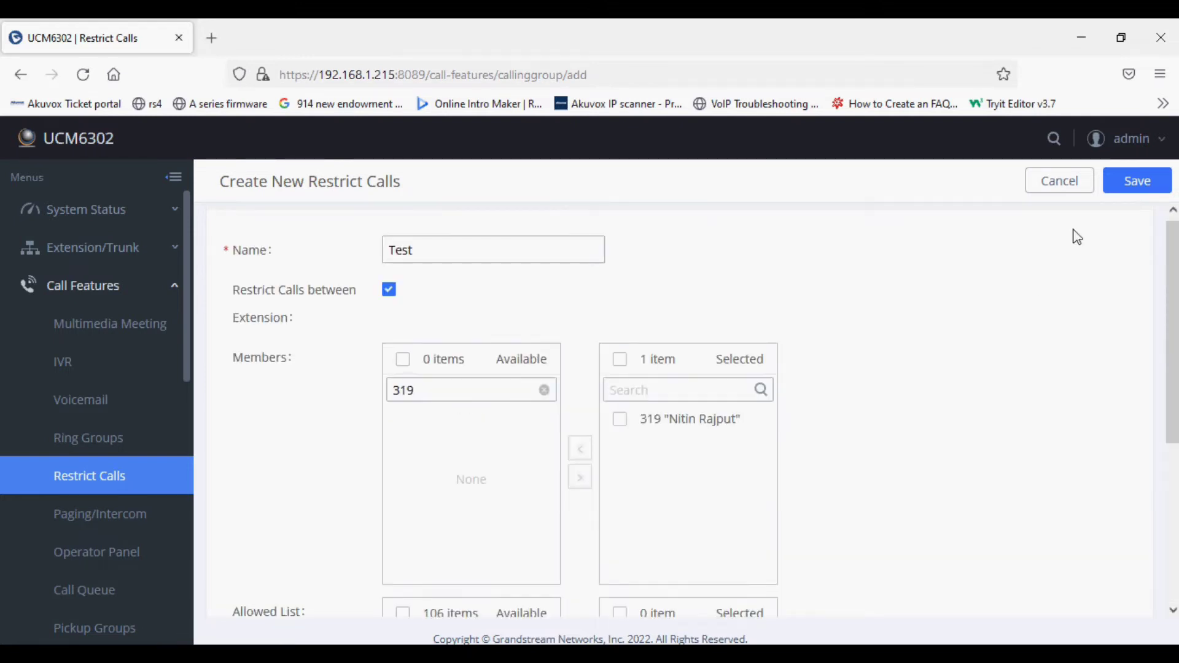
# - Save the Test rule and apply the pending changes to the PBX
pyautogui.click(1122, 195)
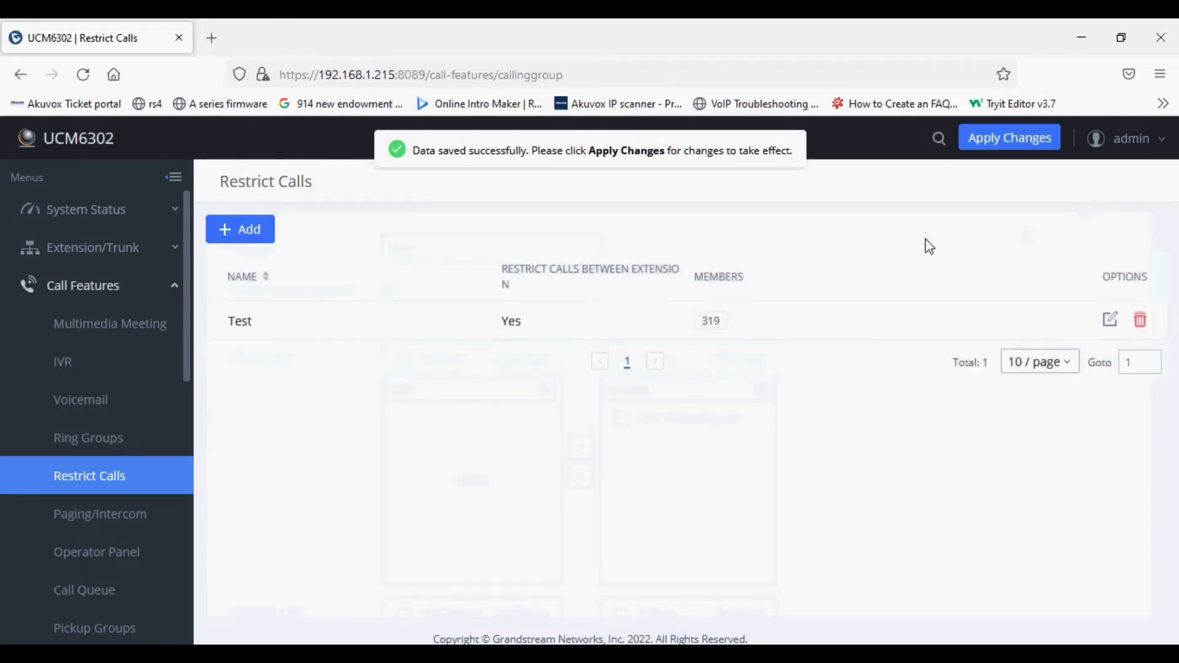
pyautogui.click(993, 136)
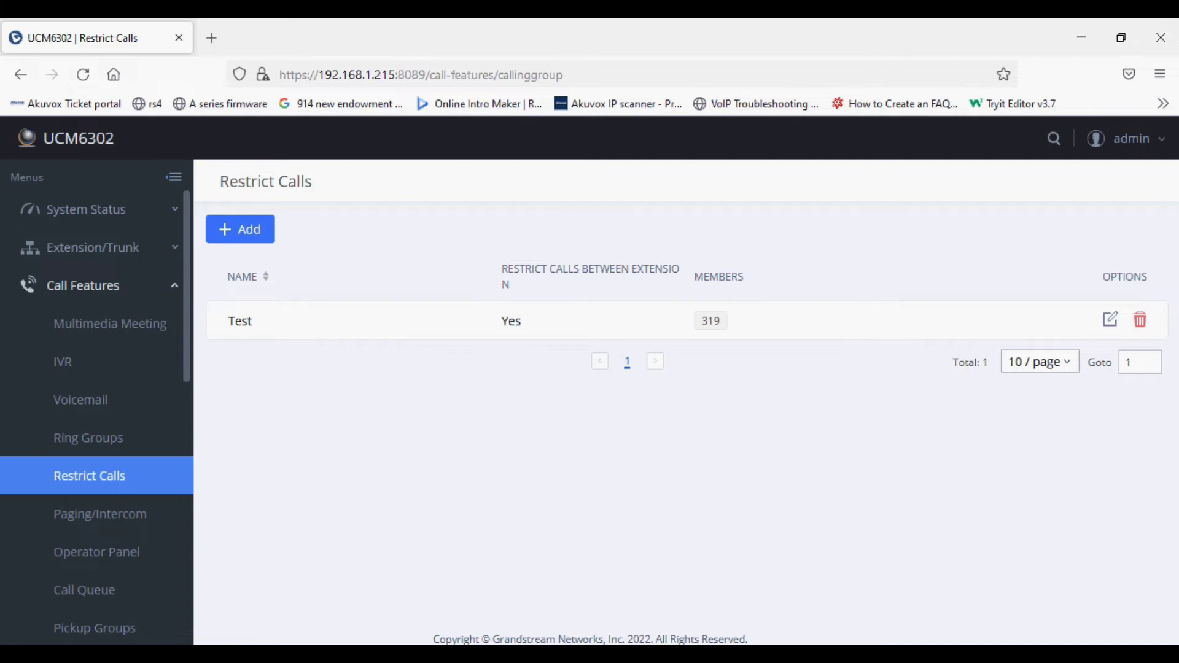
# - Bring Grandstream Wave forward, checking its profile extension against member 319 in the rule list
pyautogui.hotkey('alt', 'Tab')
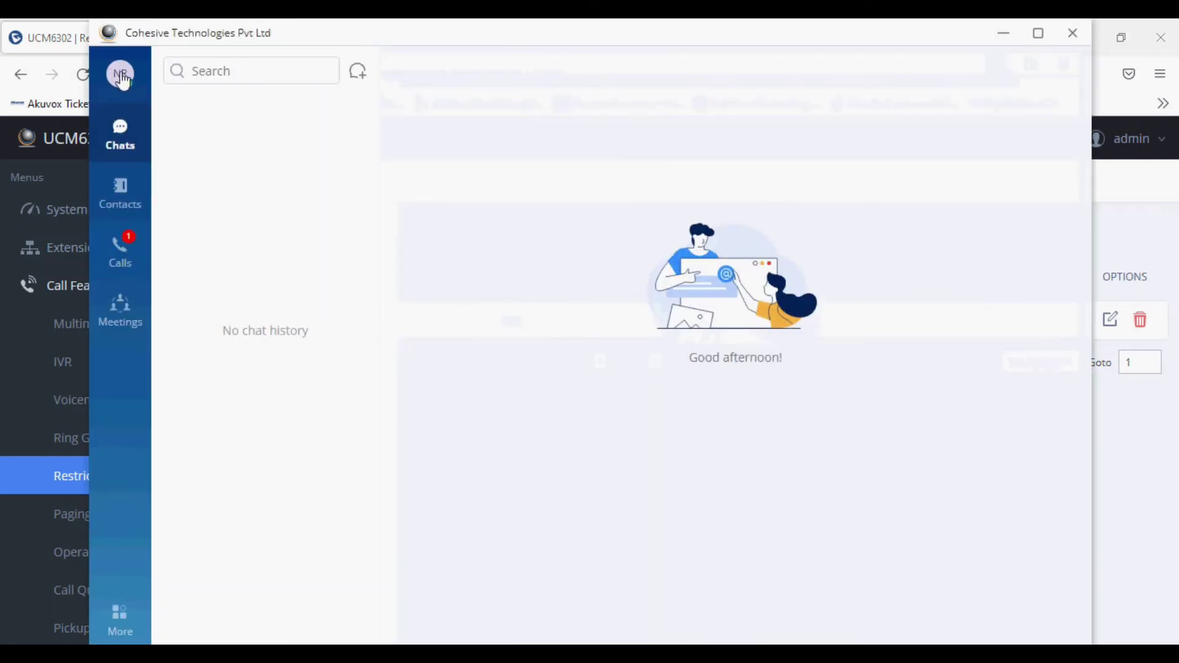
pyautogui.click(120, 74)
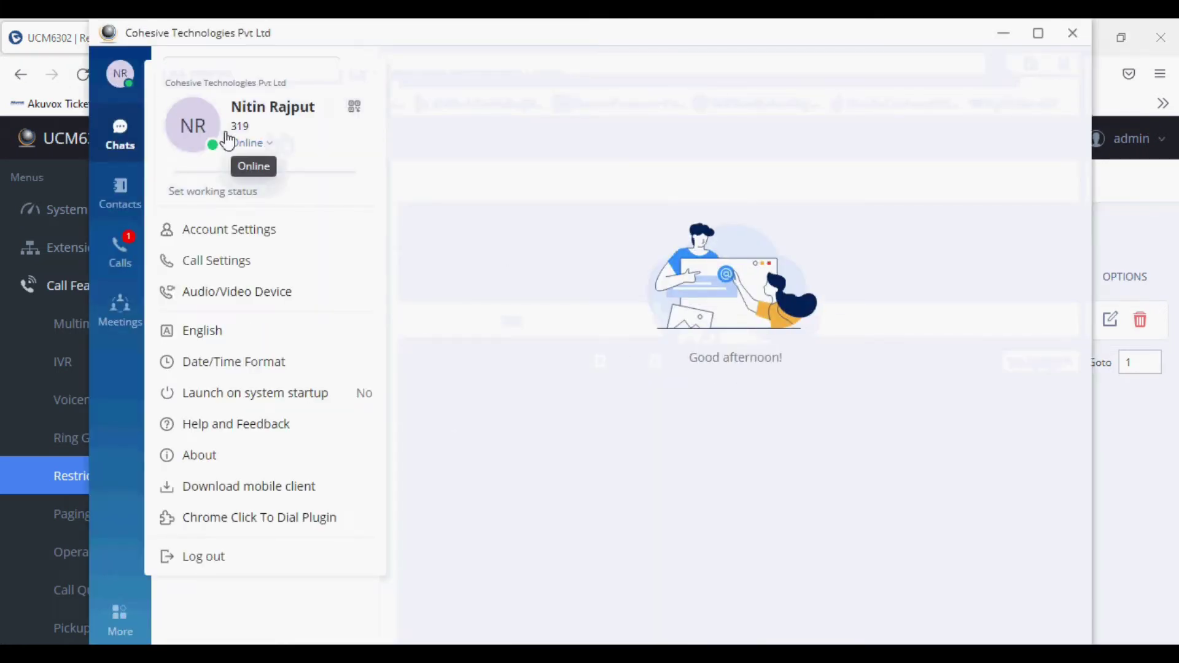
pyautogui.click(121, 74)
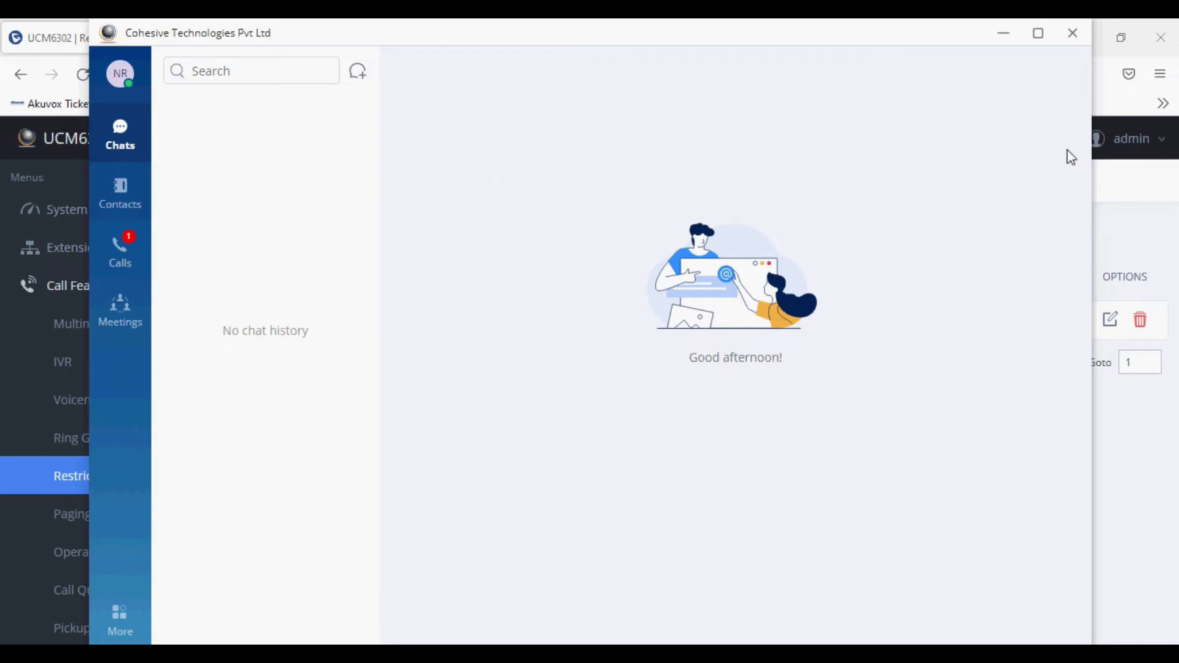
pyautogui.click(1002, 39)
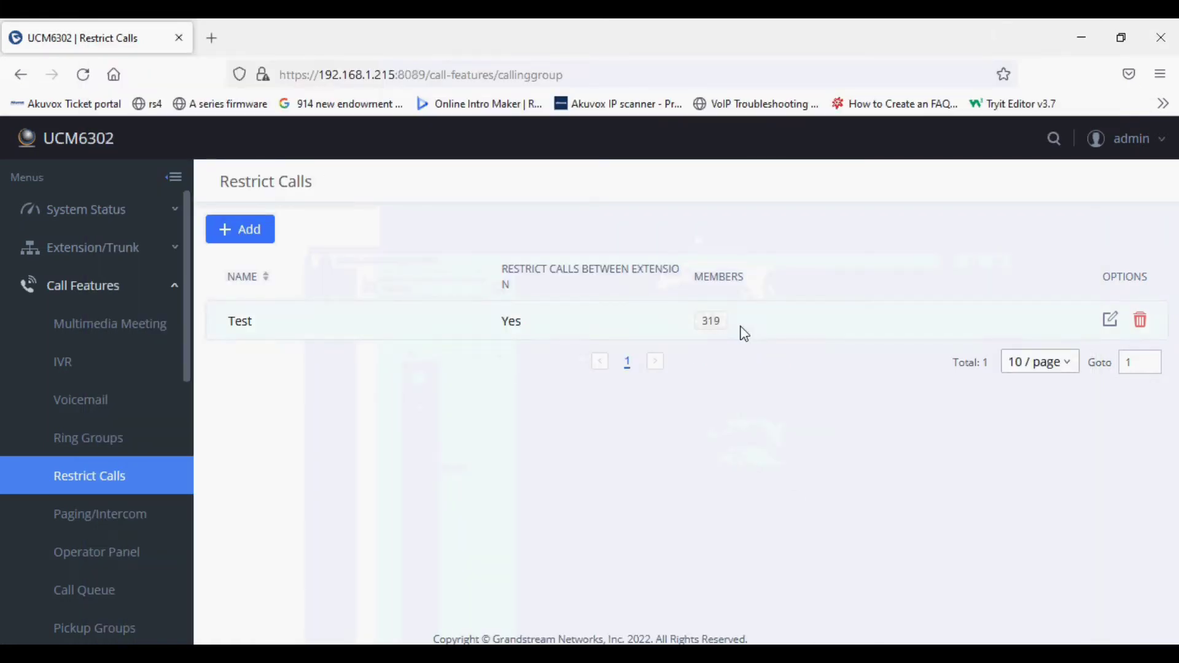
pyautogui.moveTo(761, 326); pyautogui.dragTo(685, 323)
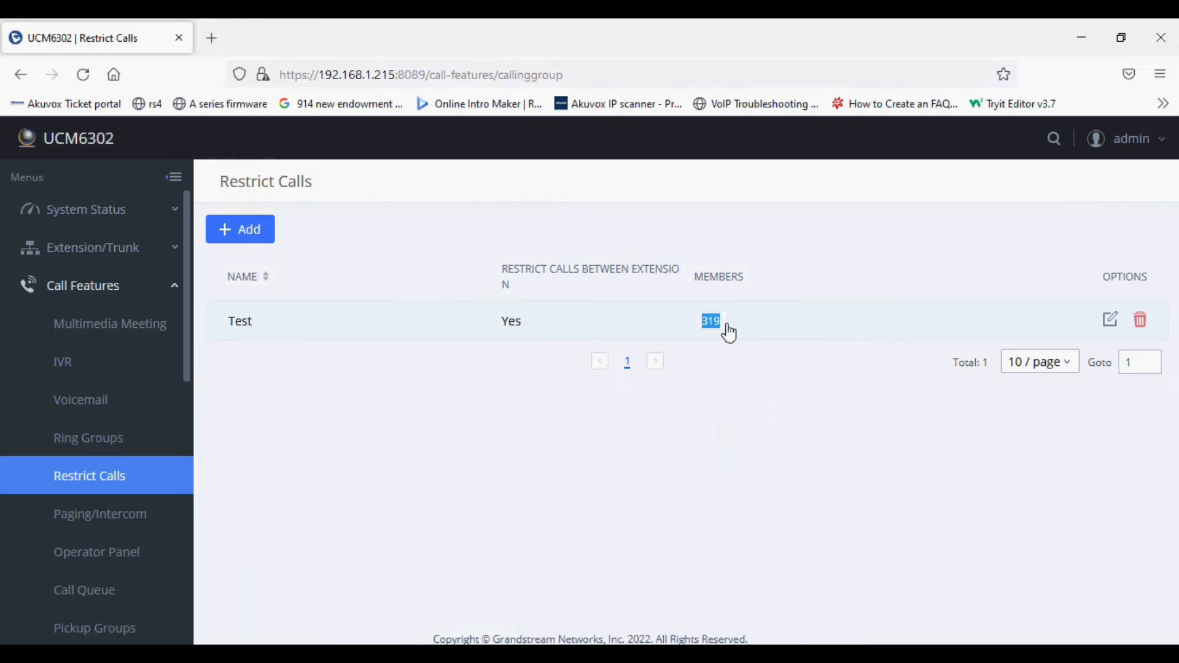
pyautogui.hotkey('alt', 'Tab')
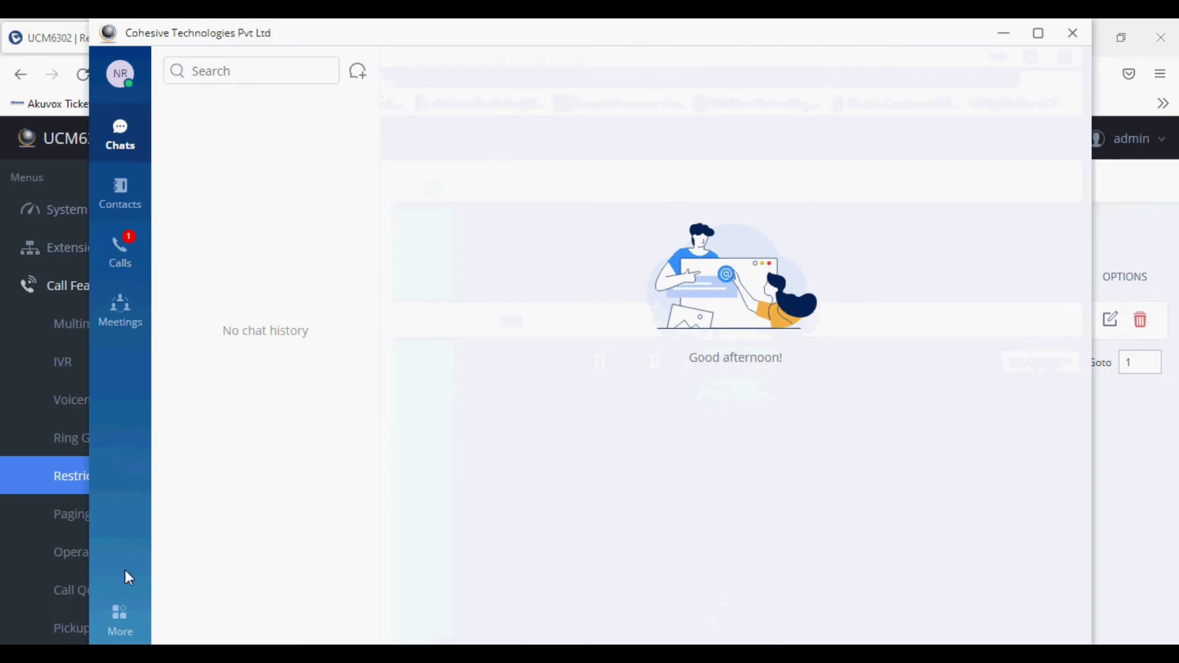
# - Dial extension 318 on the Wave keypad and place an audio call
pyautogui.click(120, 250)
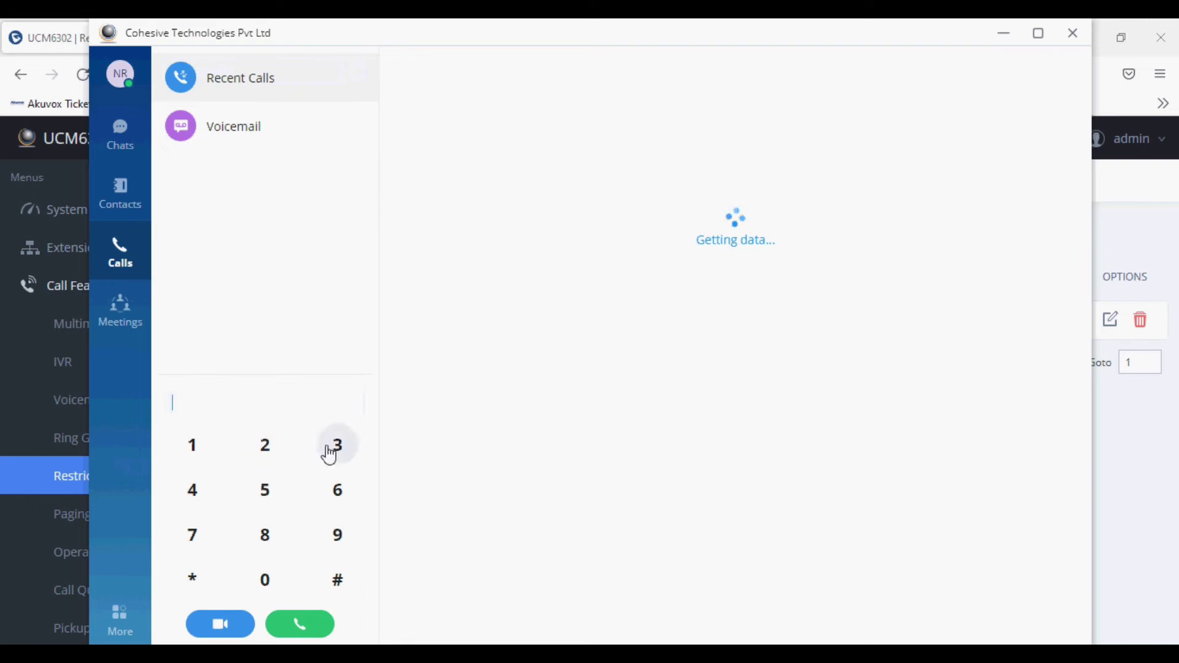
pyautogui.click(337, 448)
pyautogui.click(201, 449)
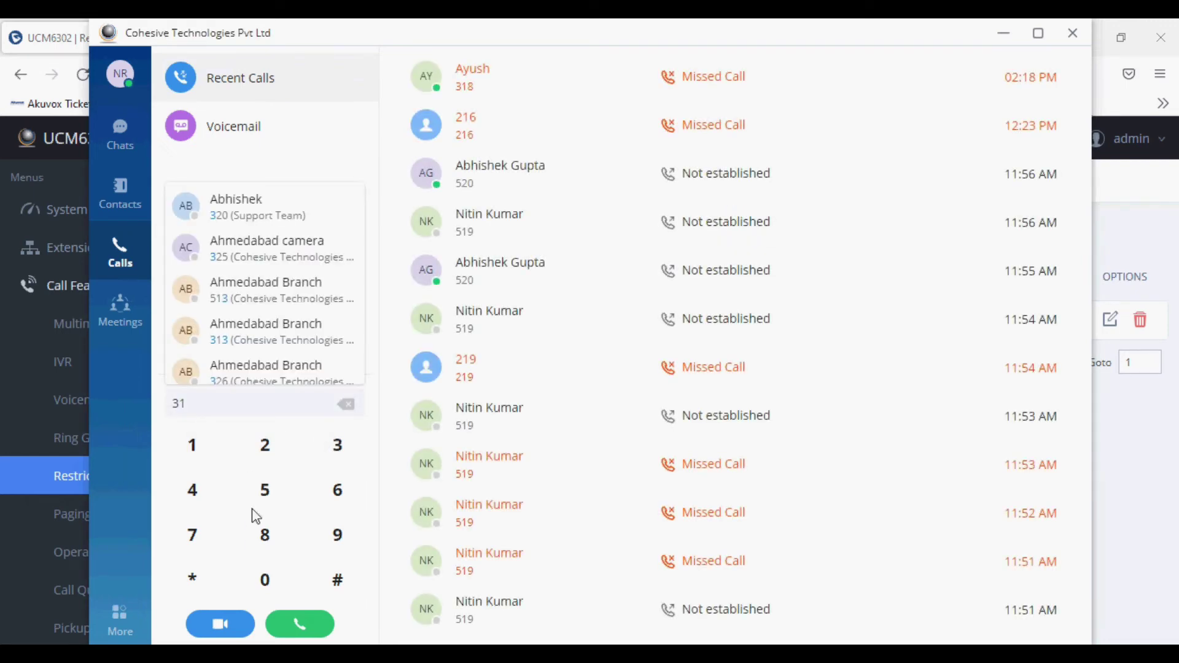
pyautogui.click(270, 544)
pyautogui.click(317, 633)
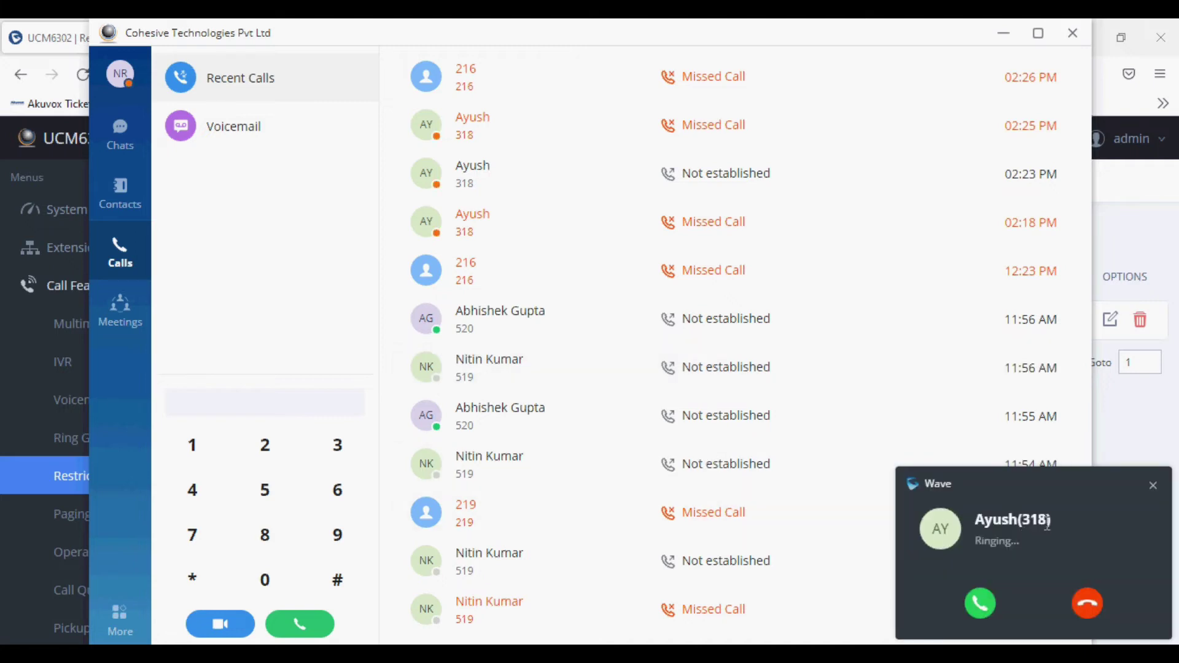
# - Answer the incoming call from 318, mute the microphone, then end the call
pyautogui.click(980, 604)
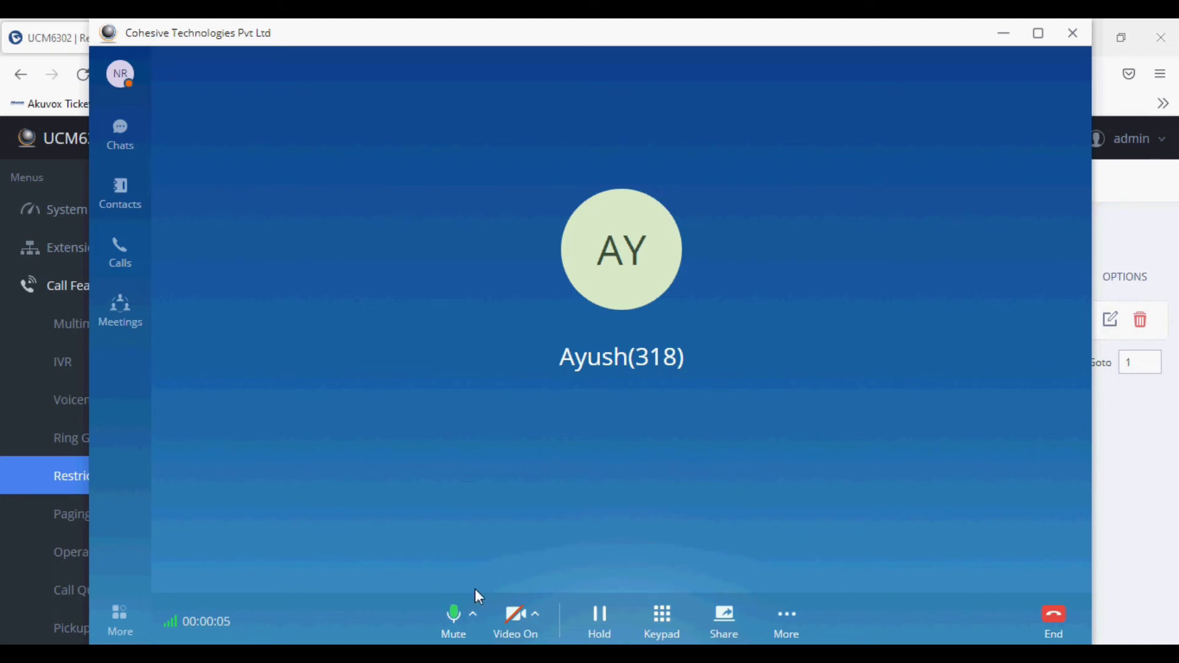
pyautogui.click(458, 618)
pyautogui.click(1055, 616)
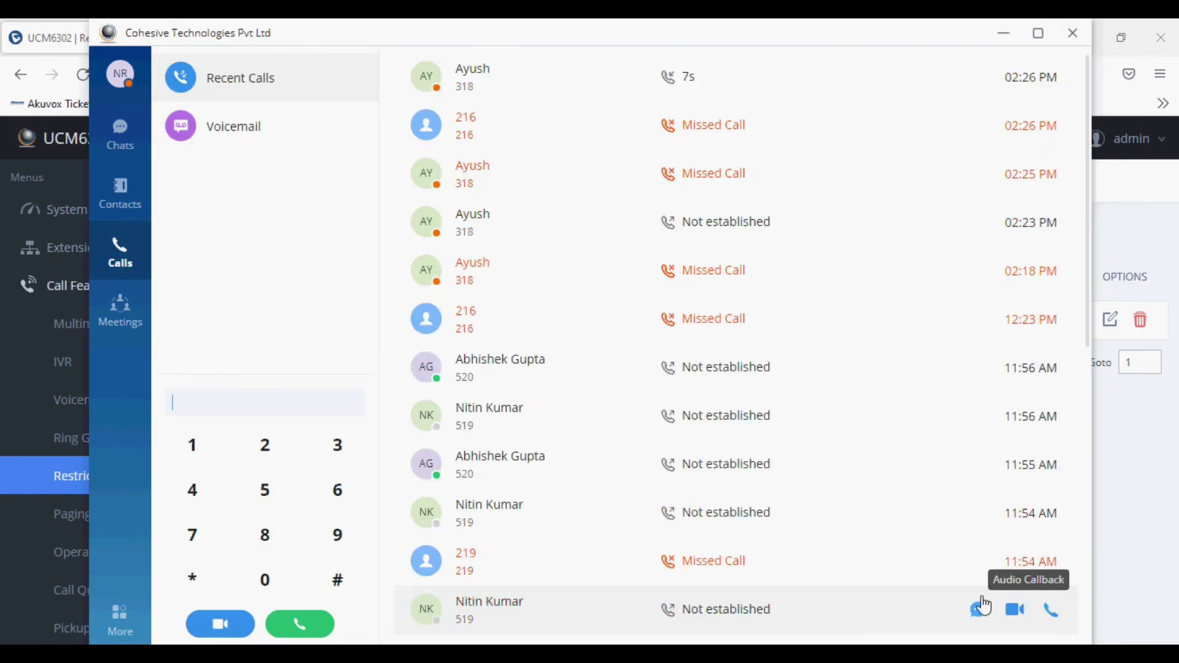
# - Add extension 318 to the Test rule's members alongside 319, then save and apply
pyautogui.click(1006, 35)
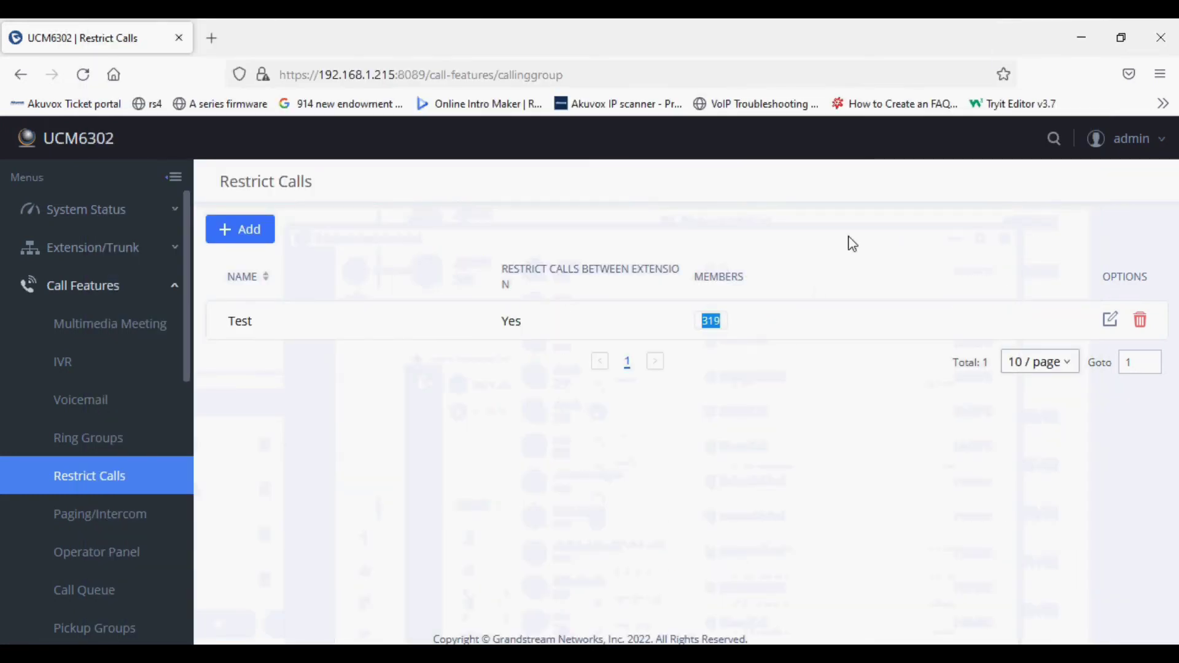
pyautogui.click(1113, 321)
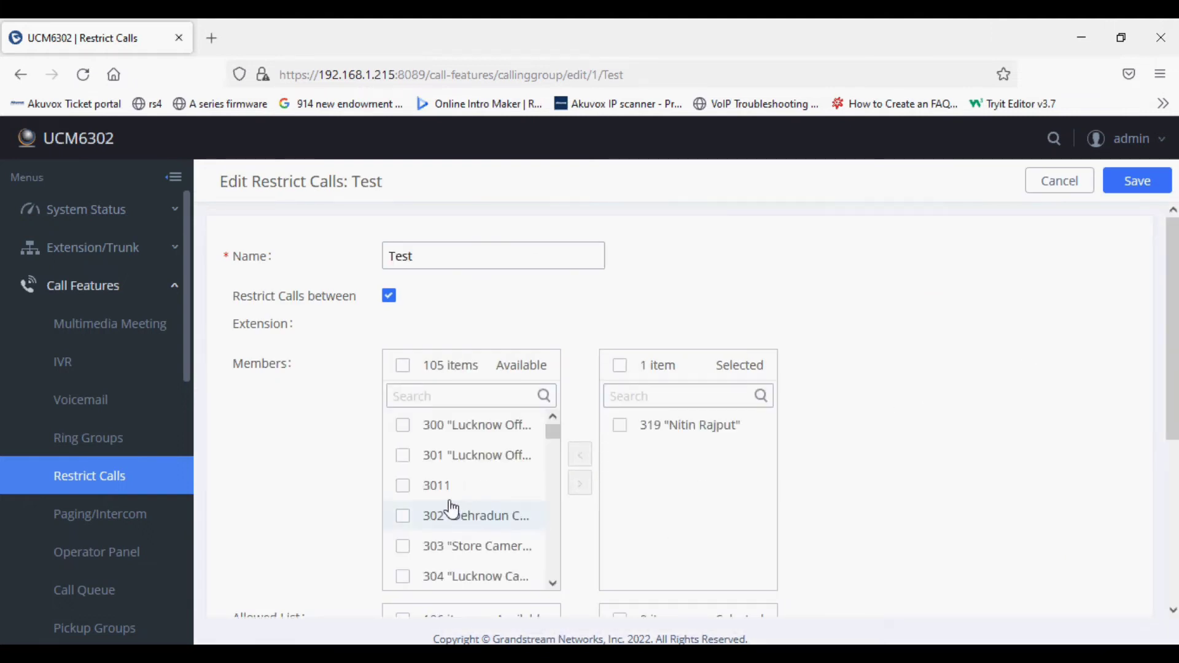
pyautogui.scroll(-3, 410, 545)
pyautogui.scroll(-12, 413, 543)
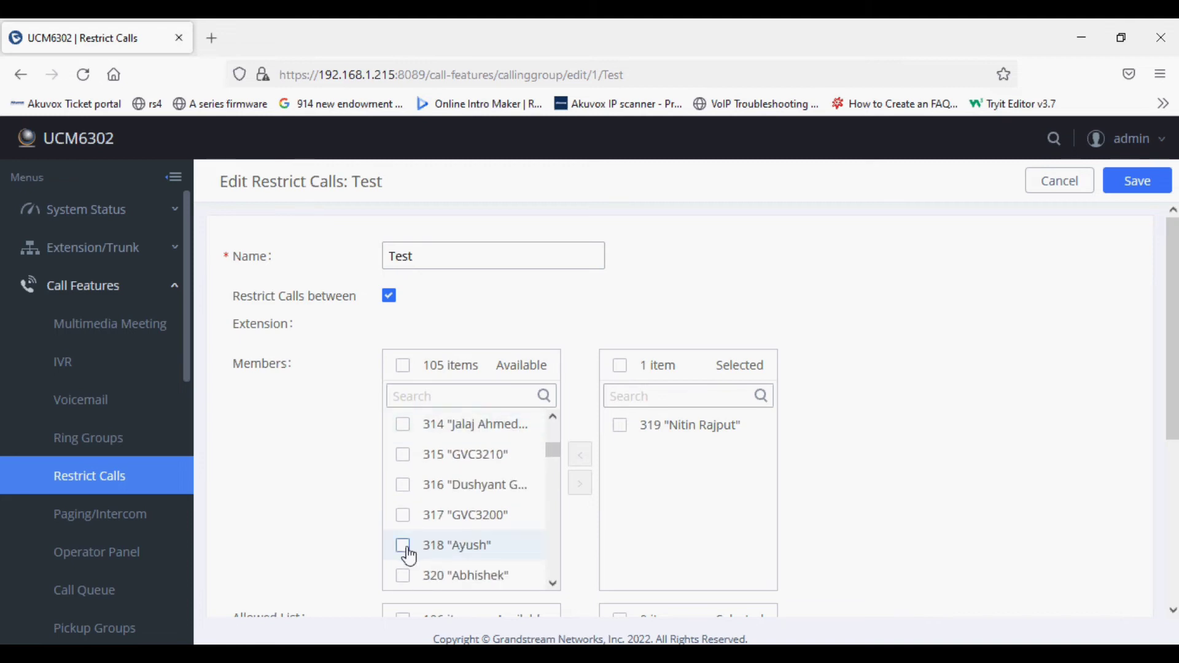
pyautogui.click(413, 552)
pyautogui.click(581, 483)
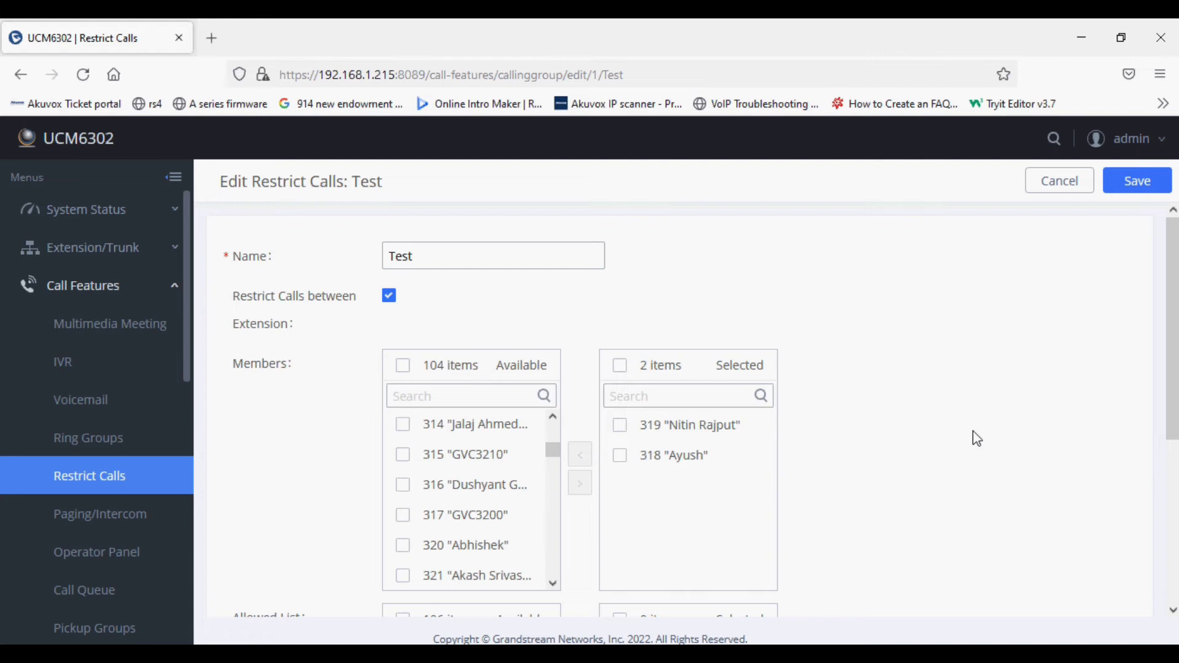
pyautogui.click(1138, 185)
pyautogui.click(1018, 146)
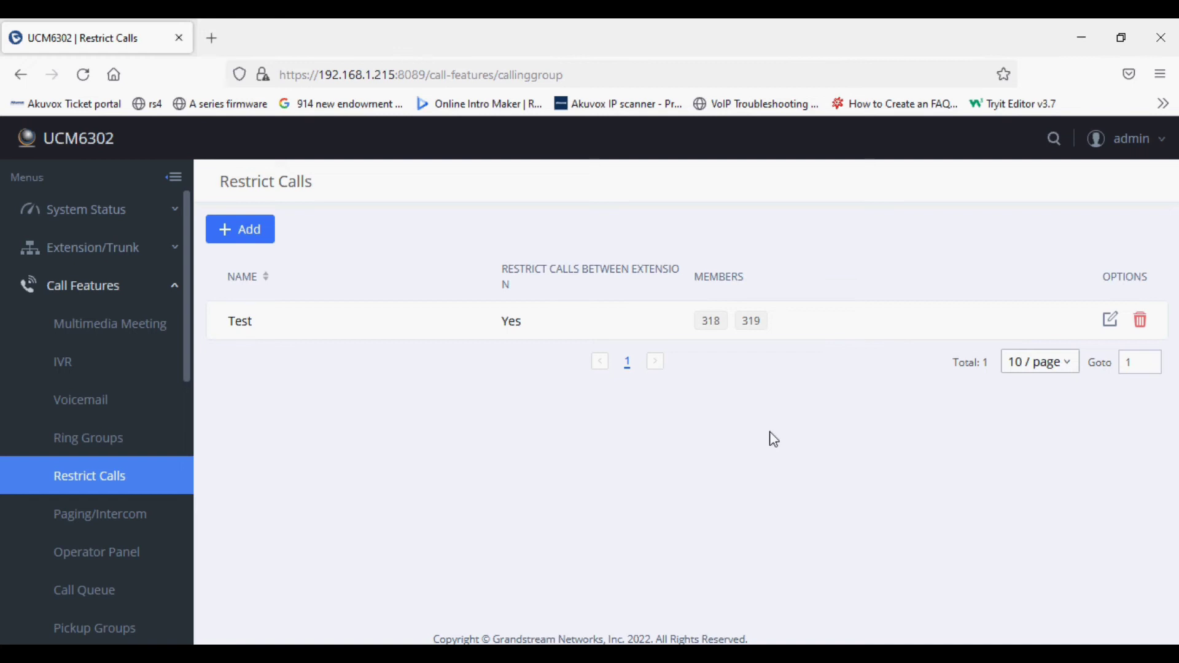
# - Delete the Test restriction rule, confirming the deletion, and apply the change
pyautogui.click(1111, 321)
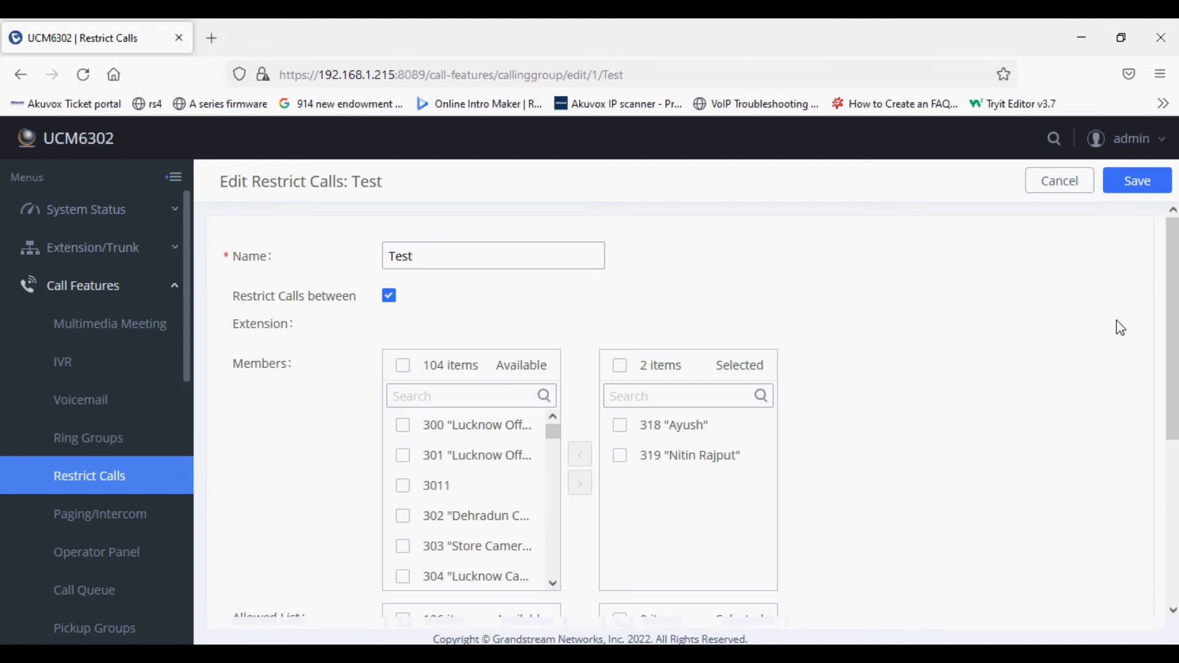
pyautogui.click(1060, 180)
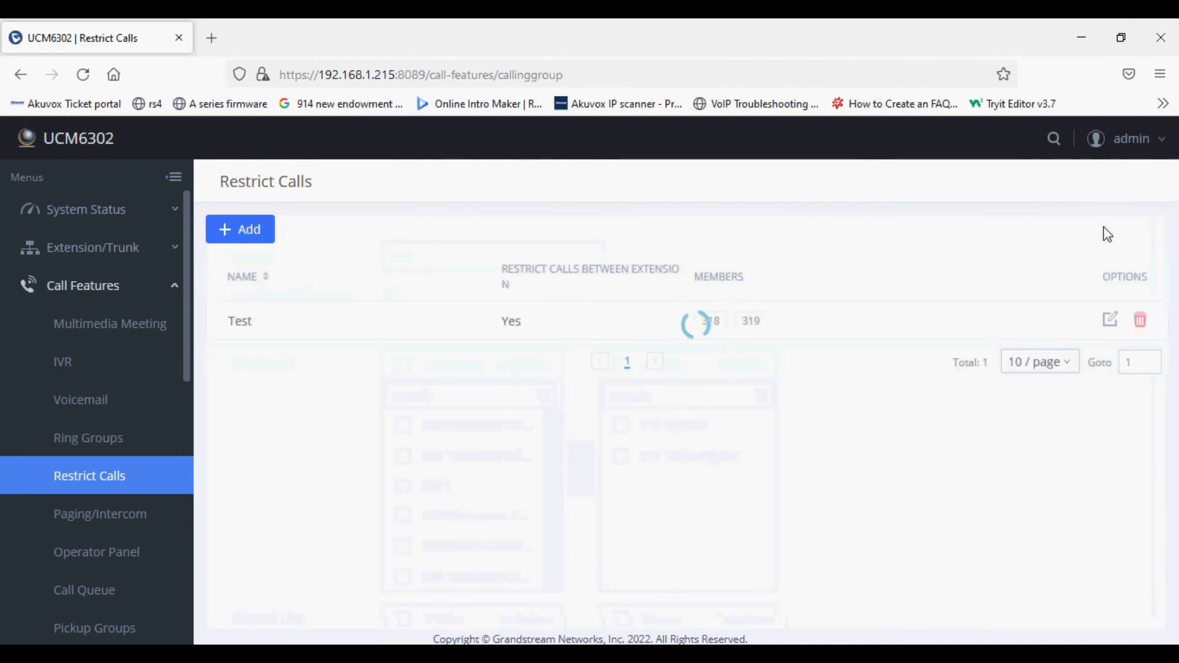
pyautogui.click(1139, 321)
pyautogui.click(1080, 399)
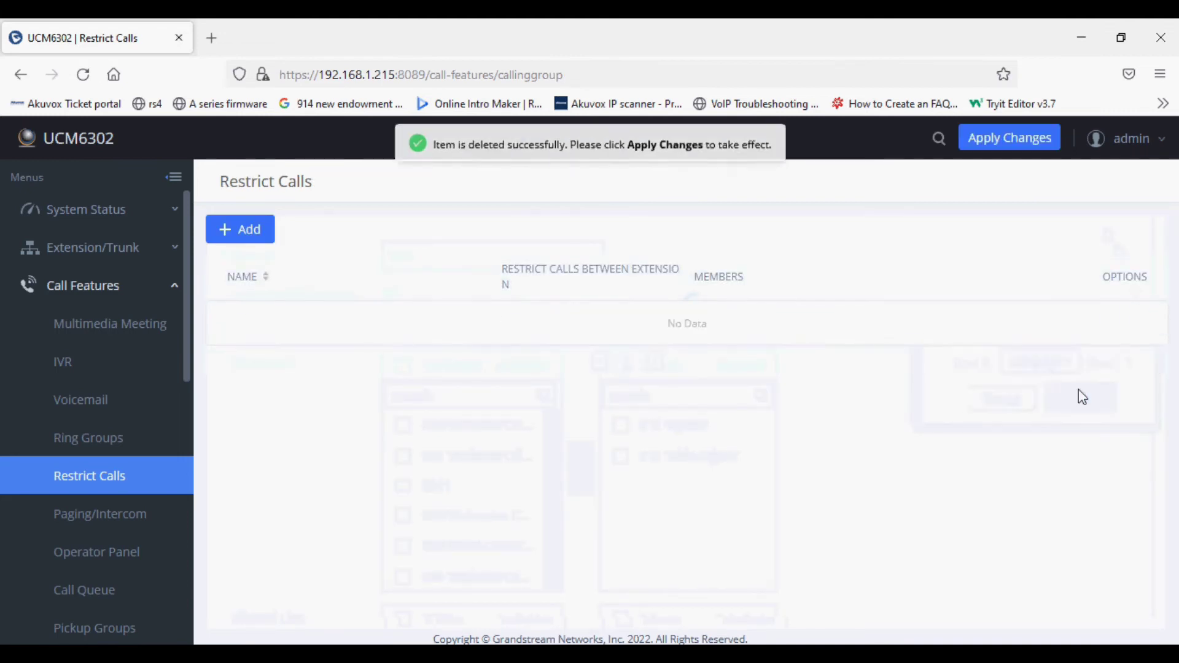
pyautogui.click(1011, 141)
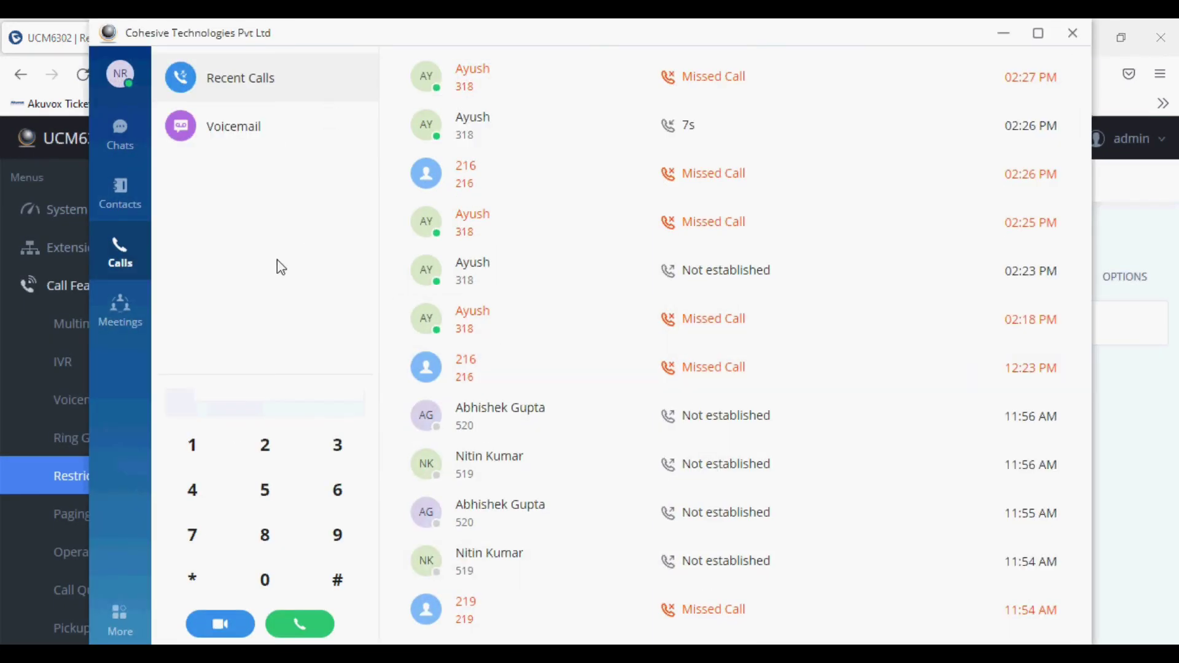
# - Dial extension 318 on the Wave keypad, place the call, and mute the microphone
pyautogui.click(336, 446)
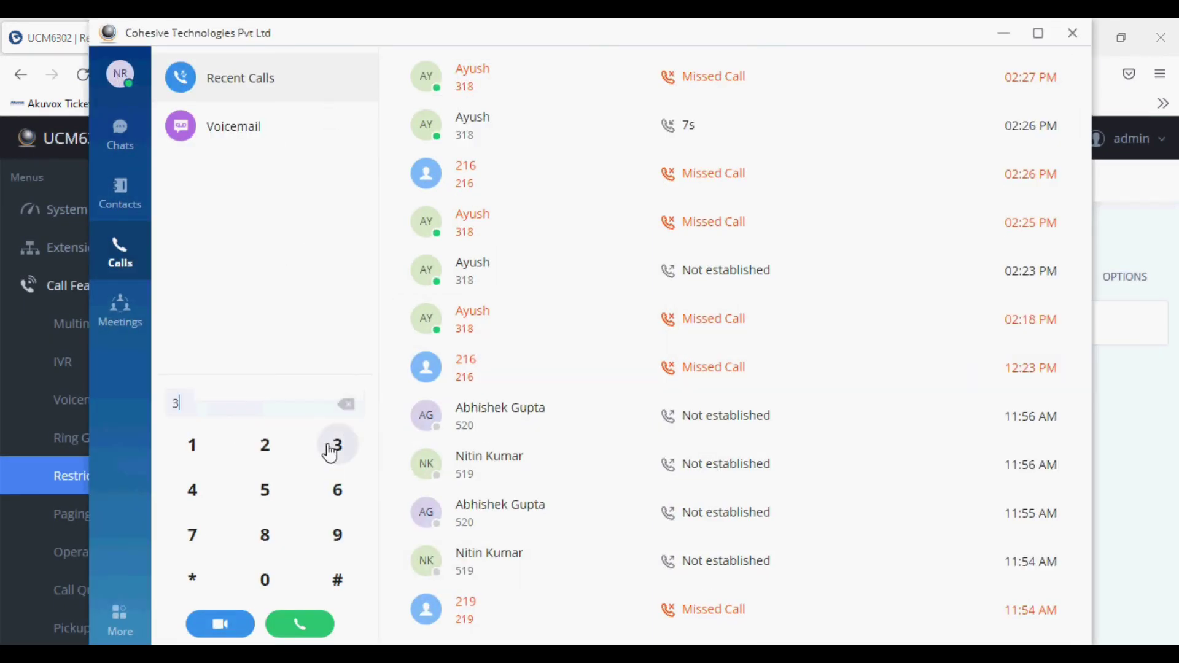
pyautogui.click(189, 446)
pyautogui.click(267, 534)
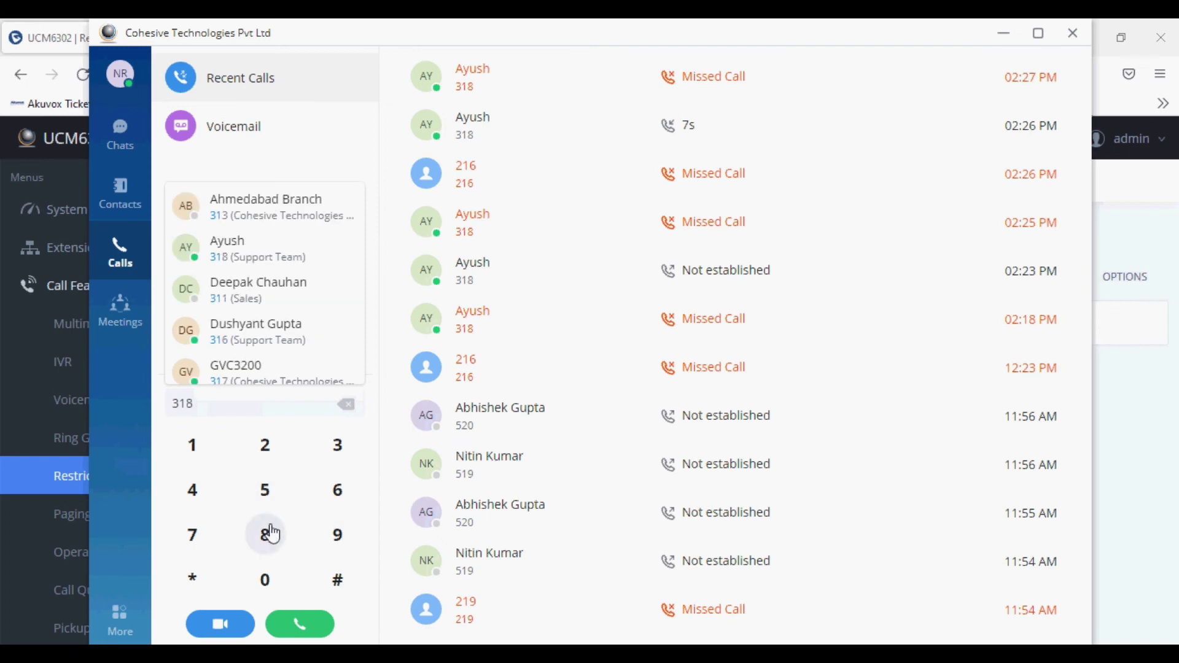
pyautogui.click(297, 632)
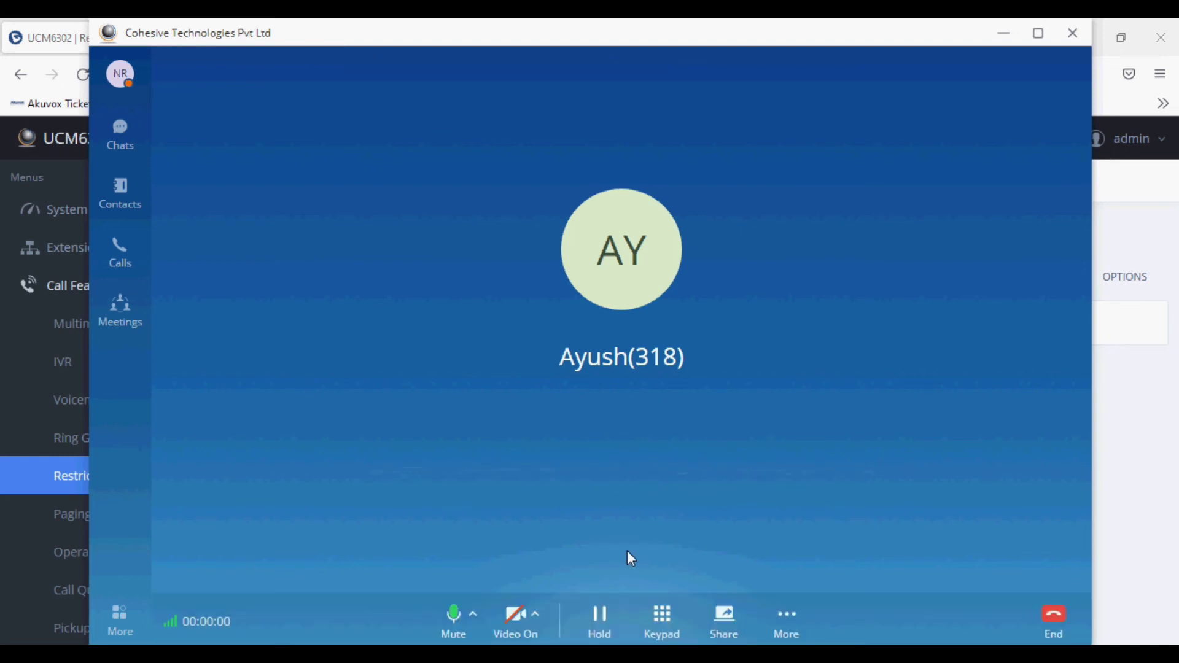
pyautogui.click(454, 612)
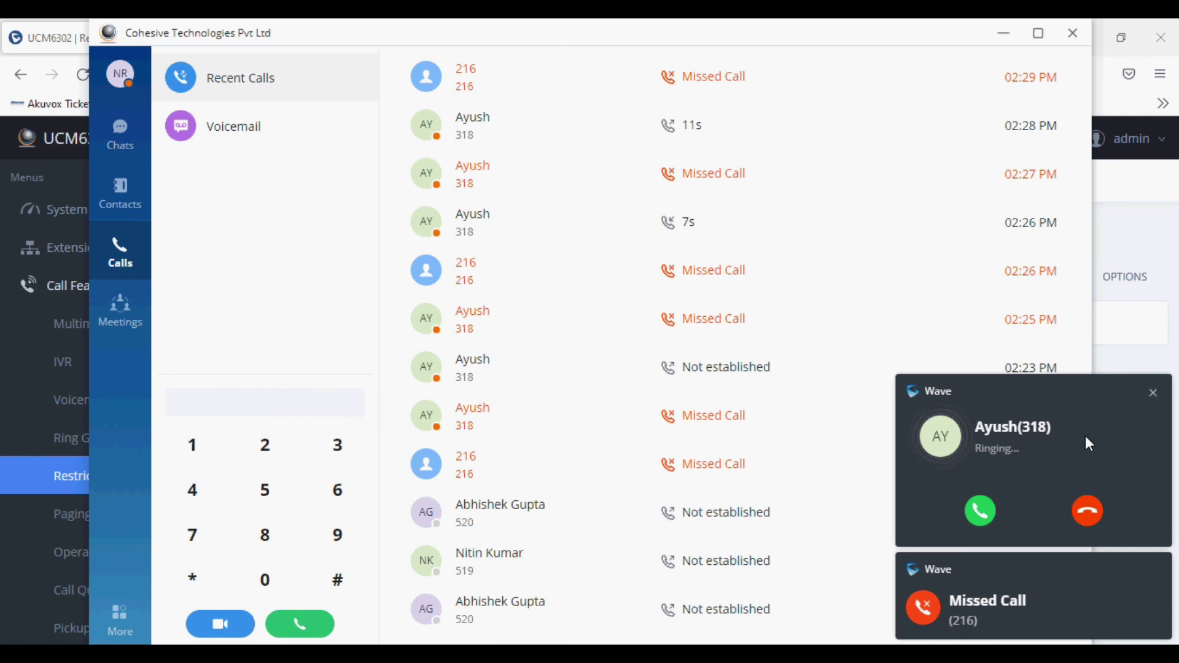
# - Answer the incoming call from 318, dismiss the missed-call notice, and minimize Wave
pyautogui.click(981, 514)
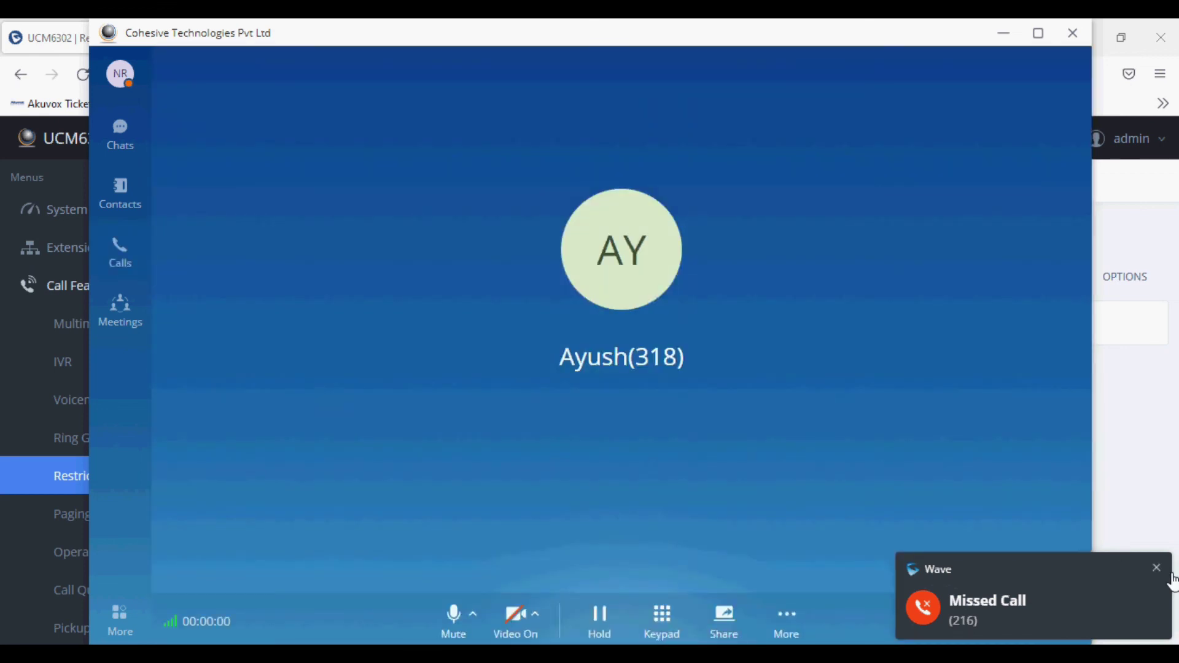
pyautogui.click(1158, 568)
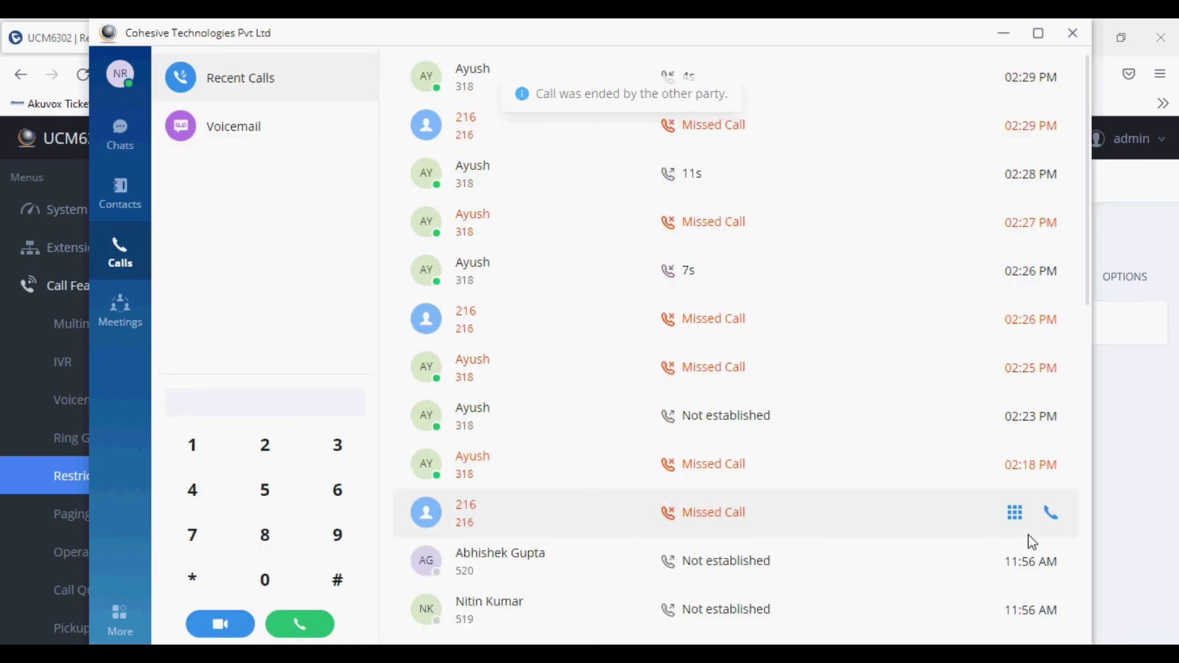
pyautogui.click(1005, 35)
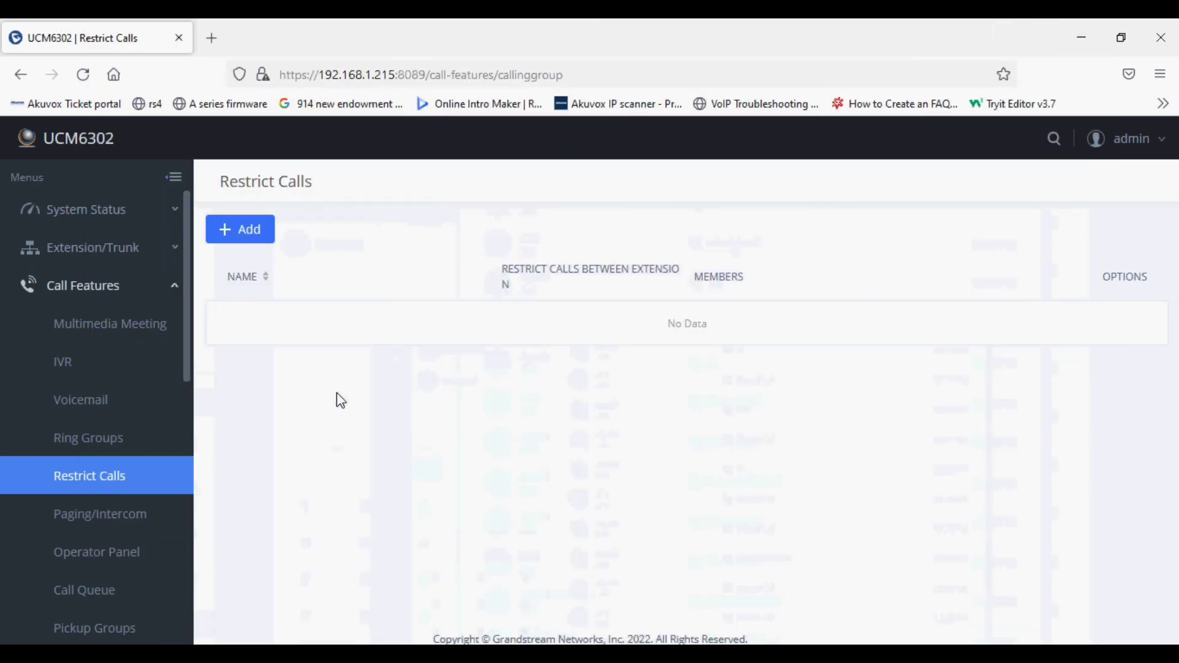